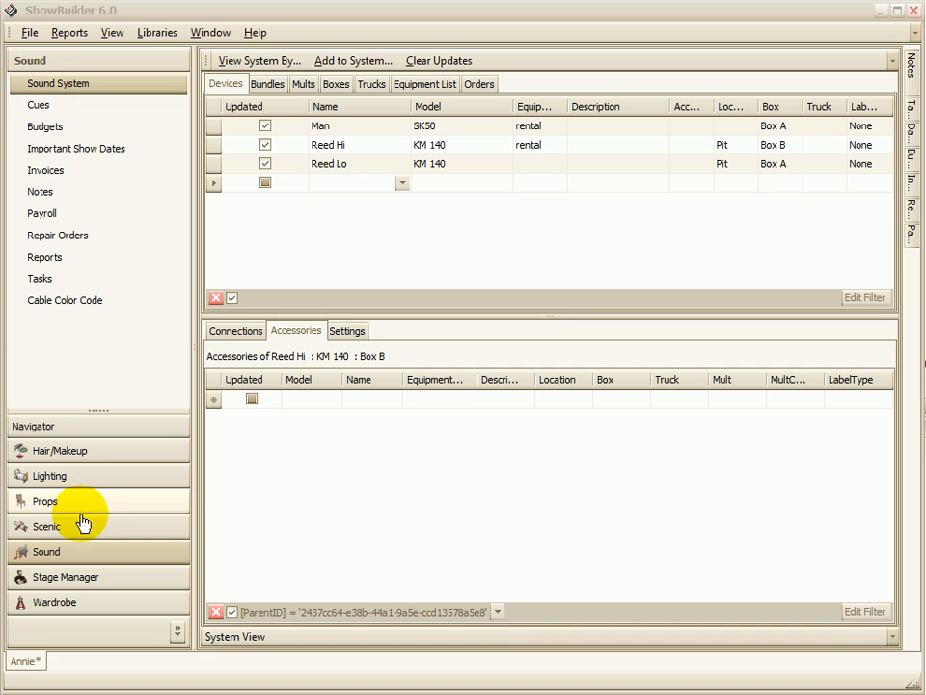
# Step: Look at the show's Navigator entries and return to the Sound department's Sound System
pyautogui.click(61, 427)
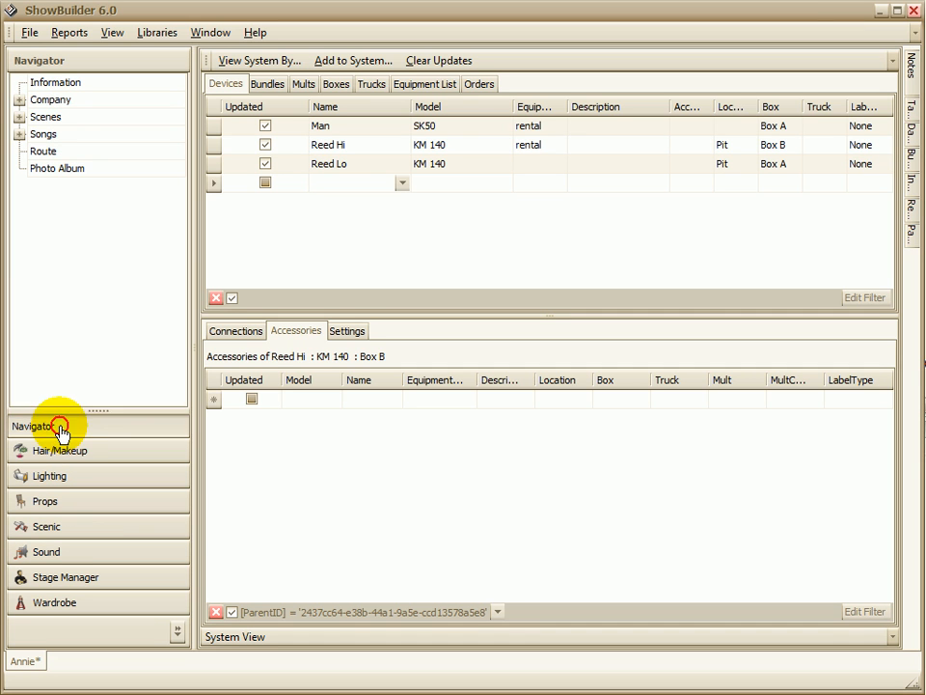
pyautogui.click(63, 558)
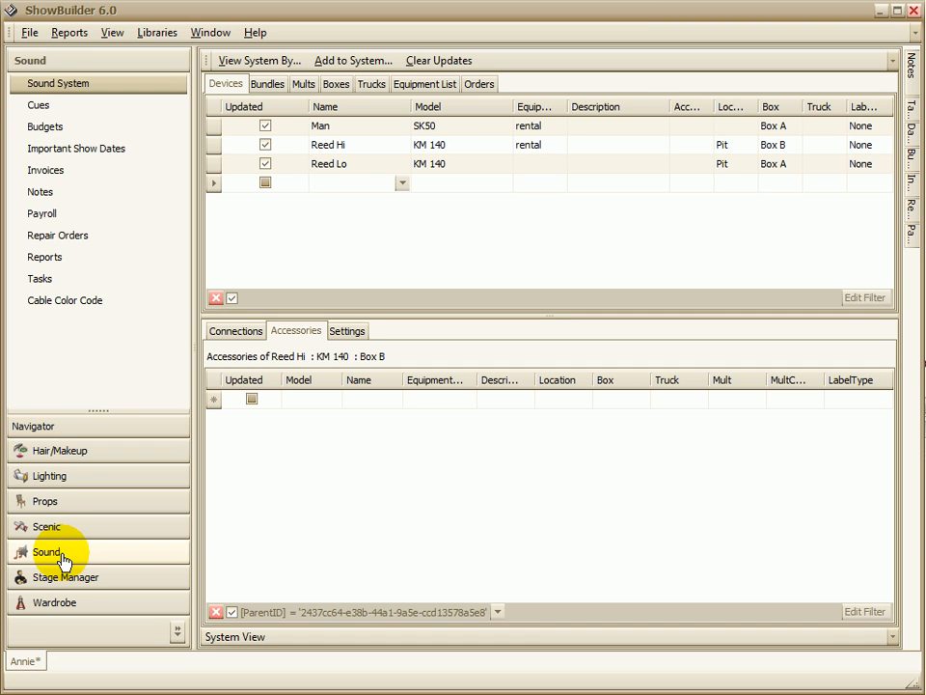
pyautogui.click(60, 85)
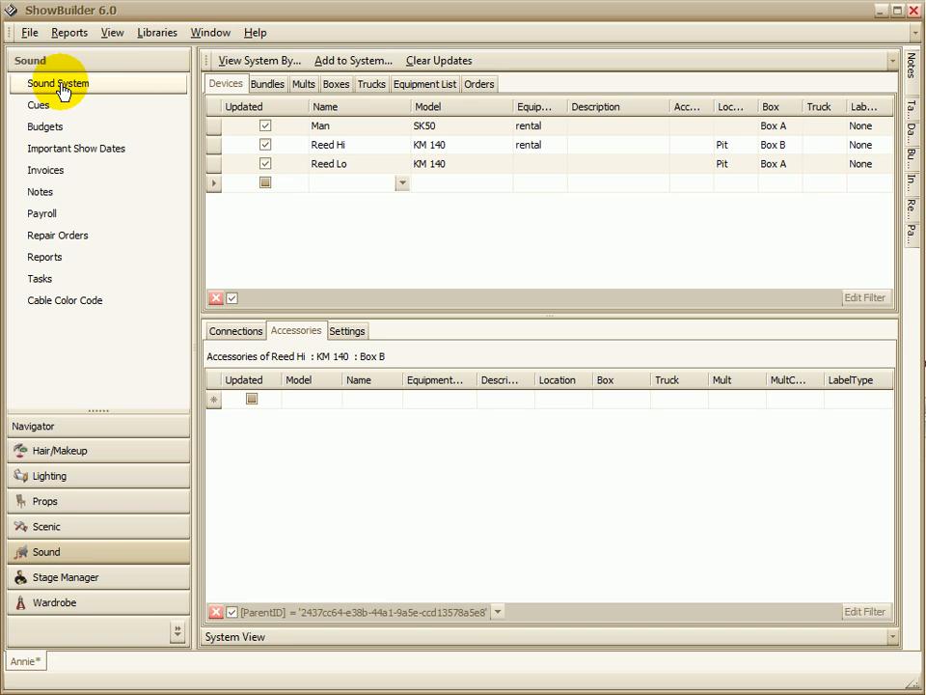
# Step: Examine the equipment details of the SK50 model used by the Man device
pyautogui.click(348, 129)
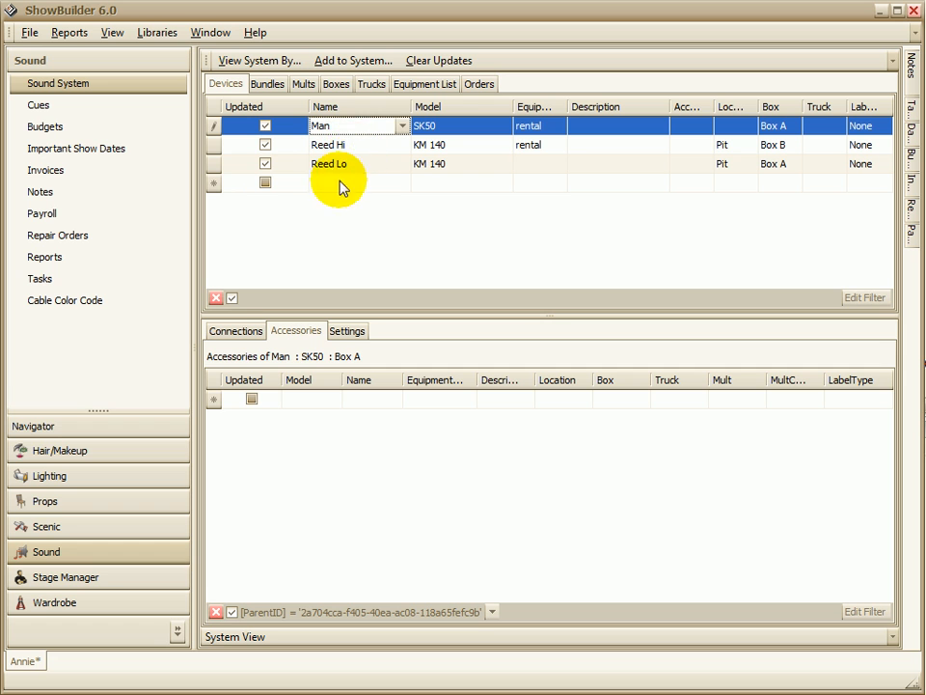
pyautogui.click(446, 127)
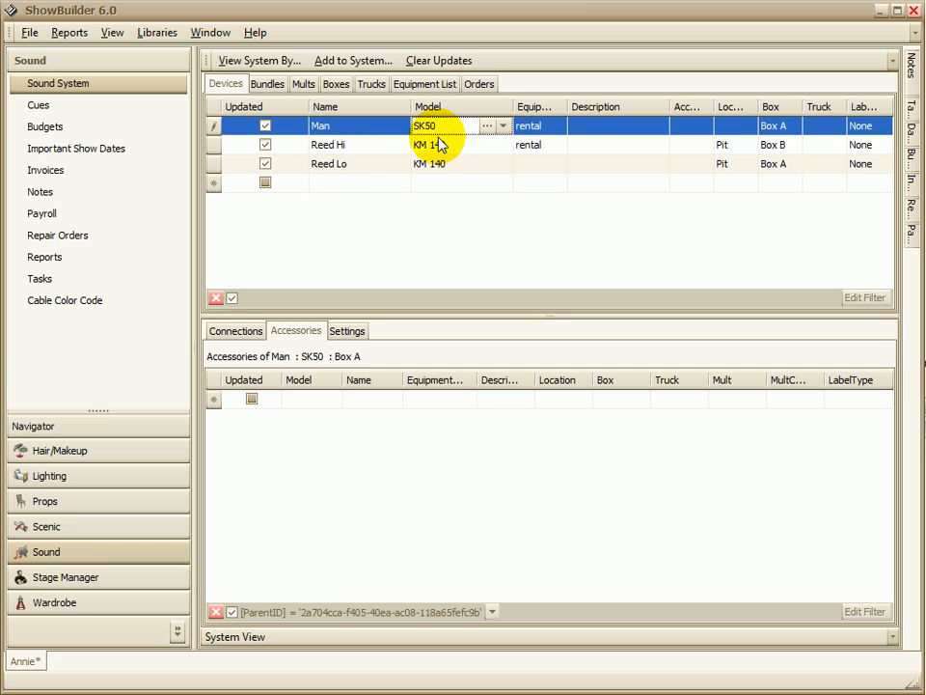
pyautogui.click(488, 127)
pyautogui.moveTo(373, 182); pyautogui.dragTo(355, 116)
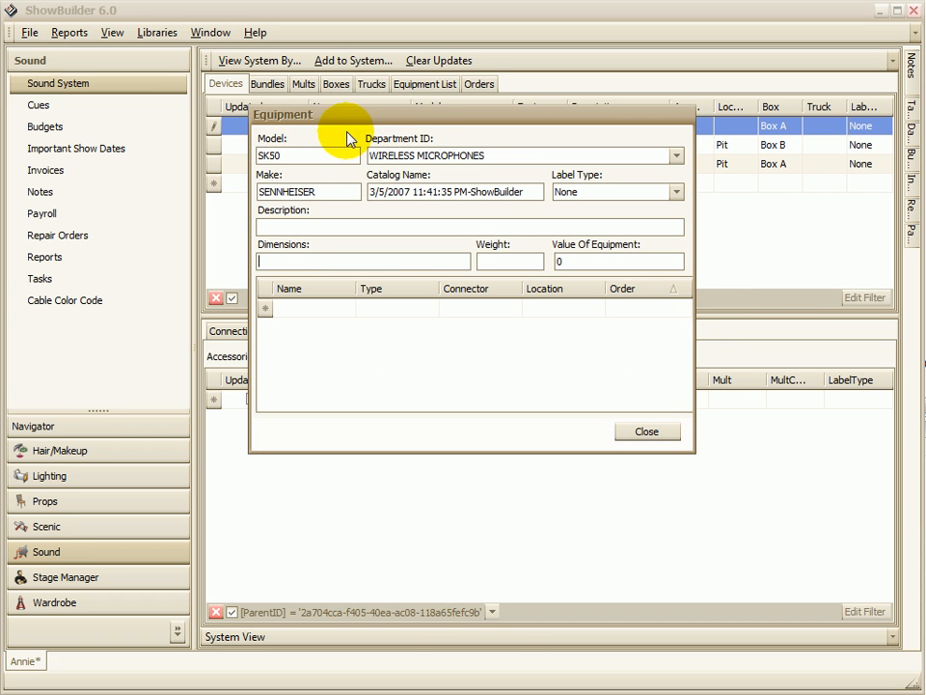
pyautogui.click(647, 432)
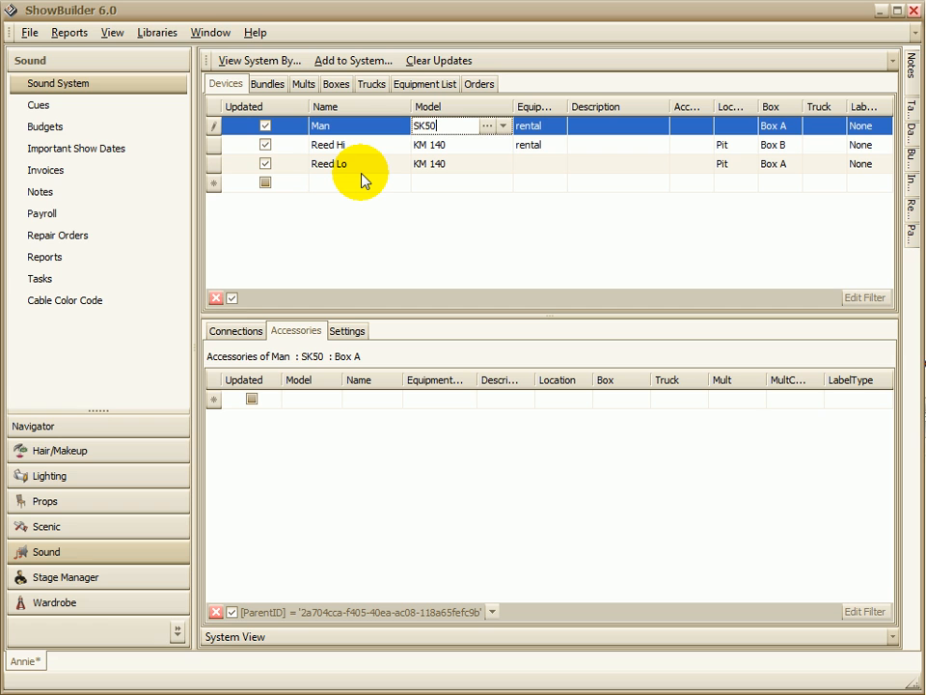
# Step: Widen the Equipment List column and assign the Reed Lo device to a new equipment list called purchase
pyautogui.click(542, 126)
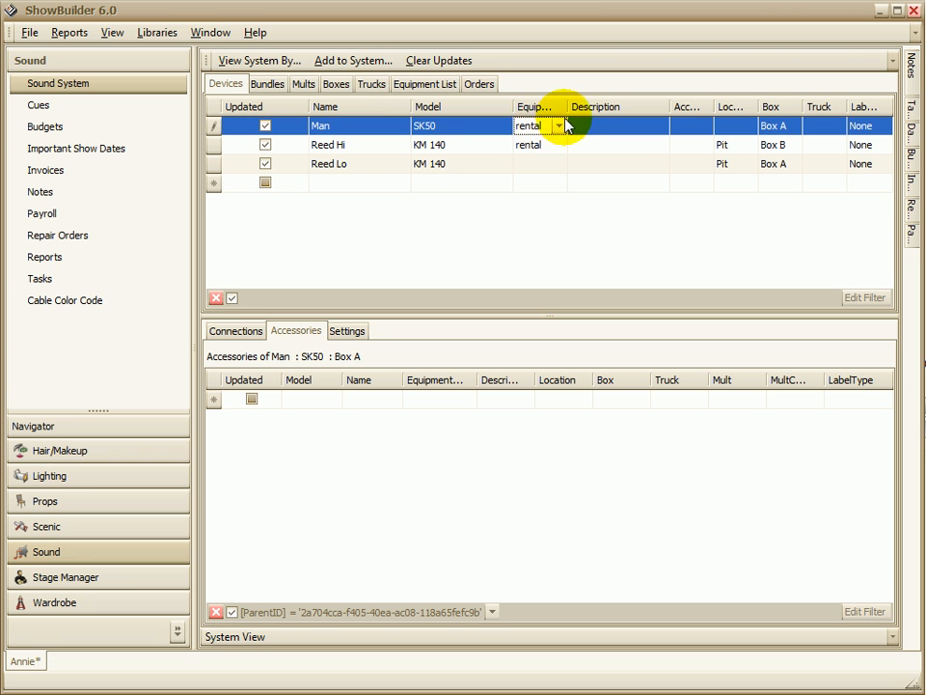
pyautogui.moveTo(567, 107); pyautogui.dragTo(621, 109)
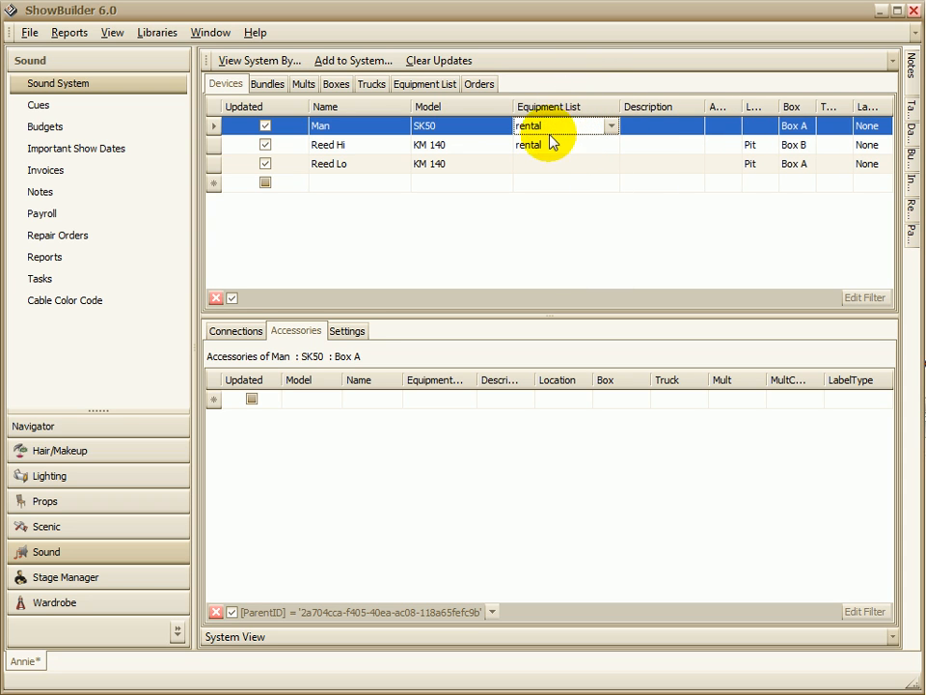
pyautogui.click(549, 164)
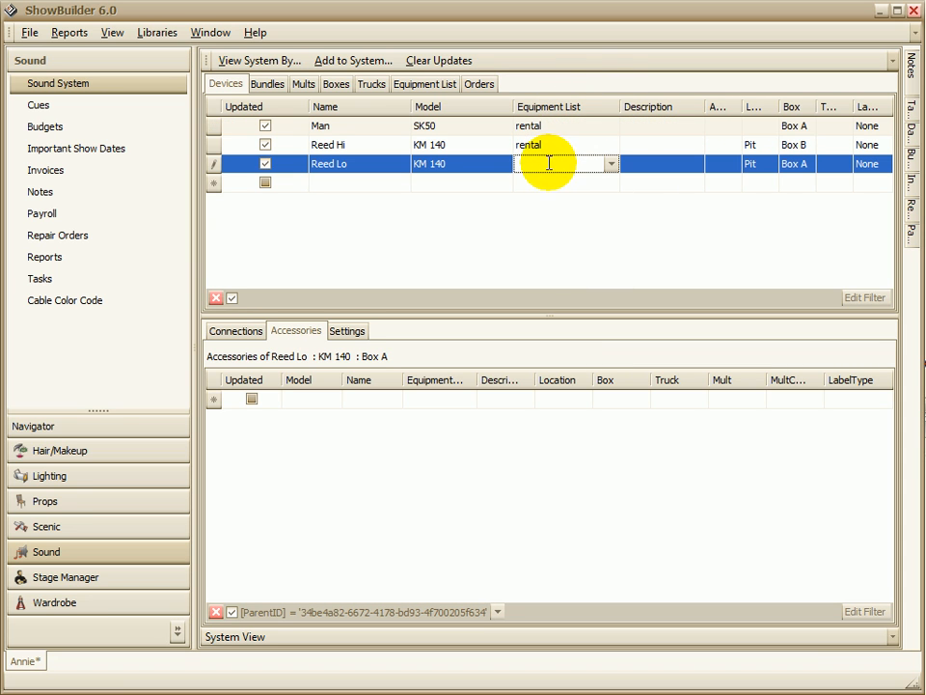
pyautogui.write('pu')
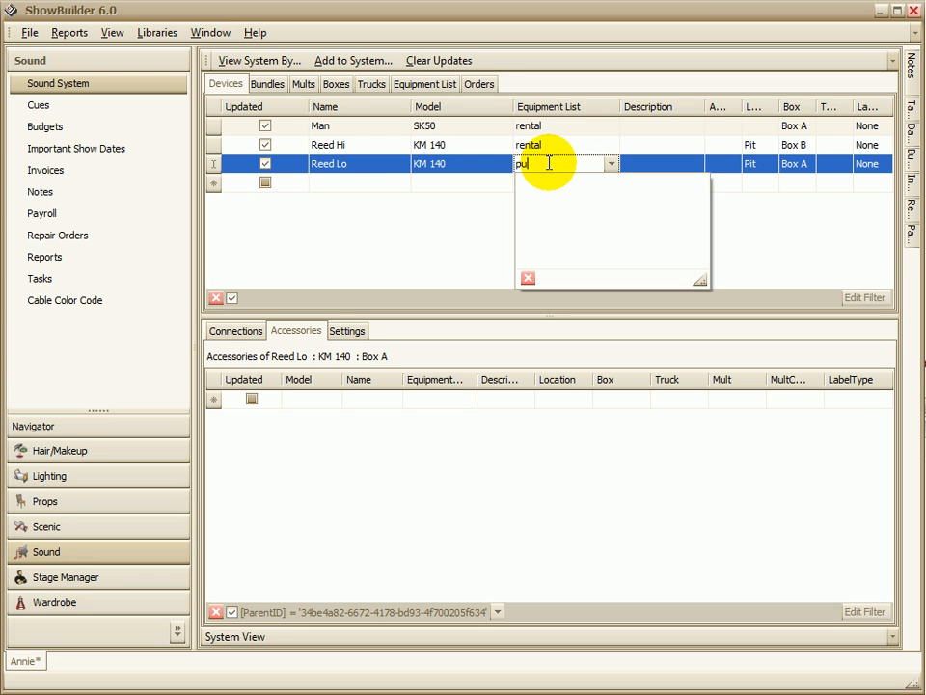
pyautogui.write('rchase')
pyautogui.press('Return')
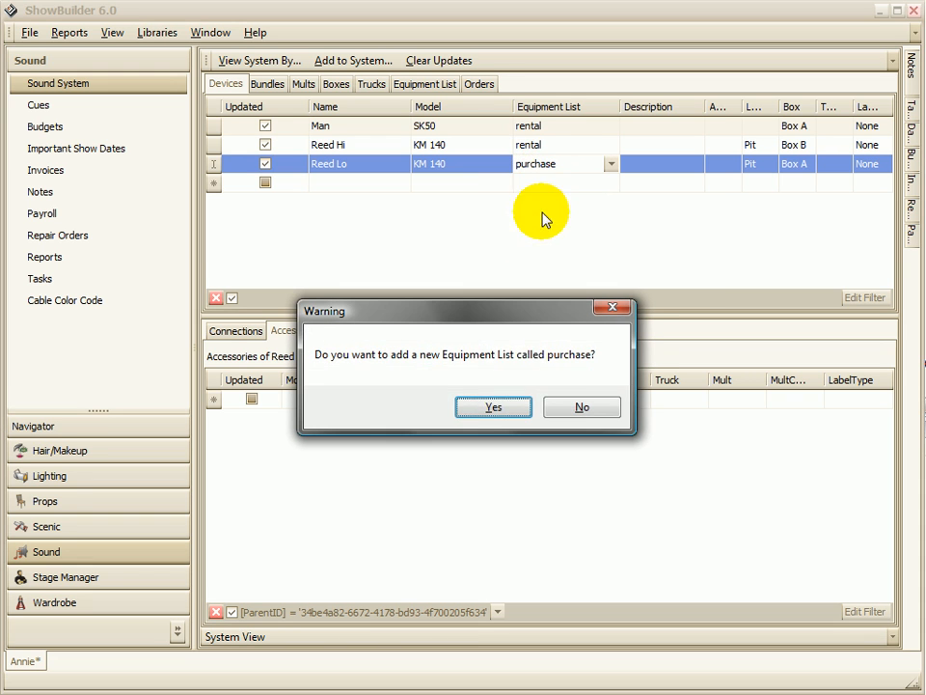
pyautogui.click(485, 406)
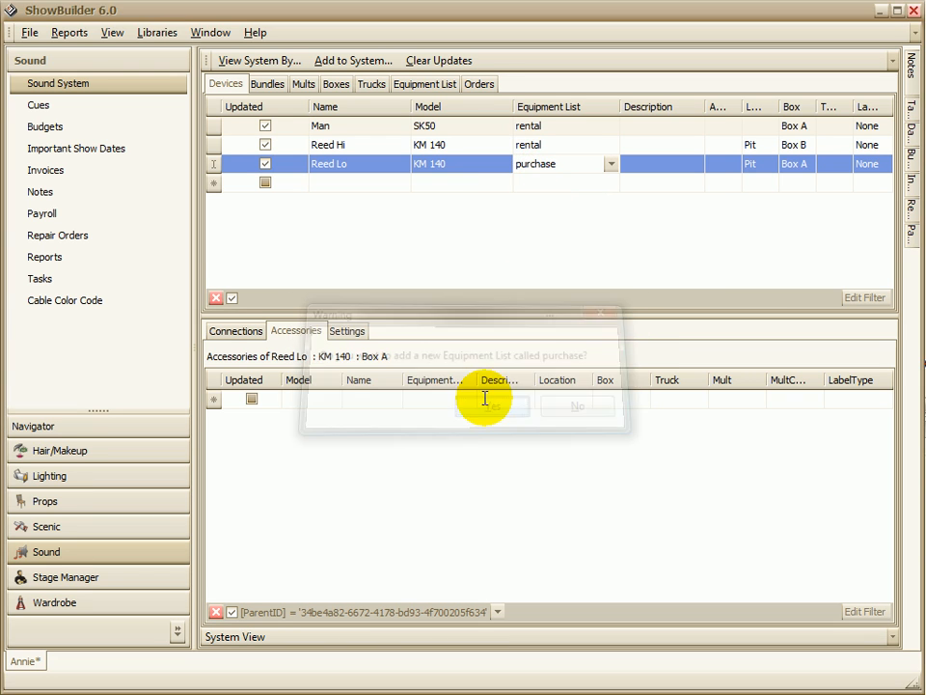
# Step: Assign the Reed Hi device to a new equipment list called borrow
pyautogui.click(565, 147)
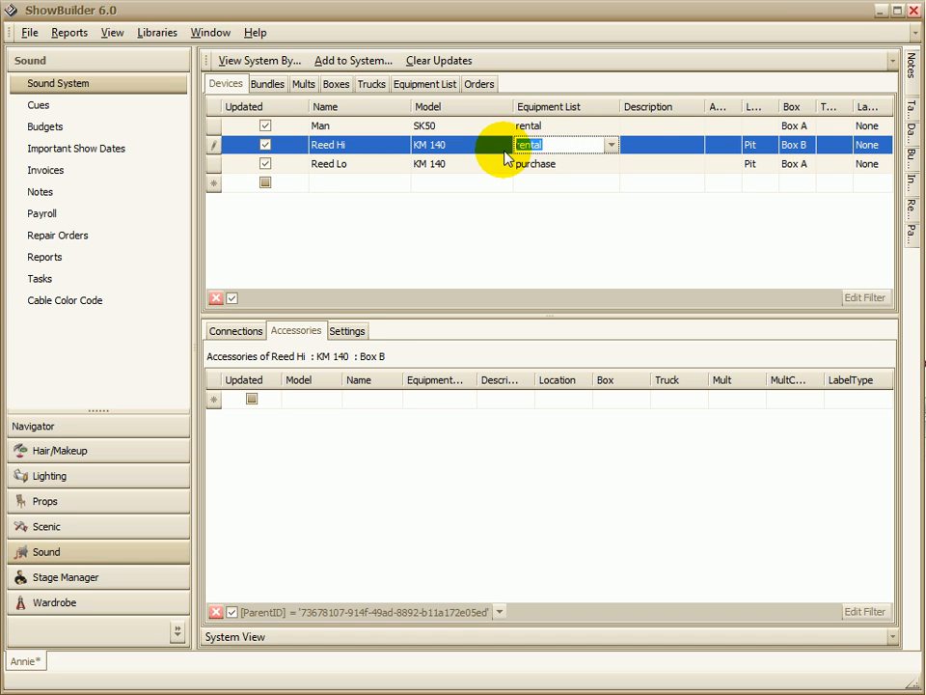
pyautogui.write('borrow')
pyautogui.press('Return')
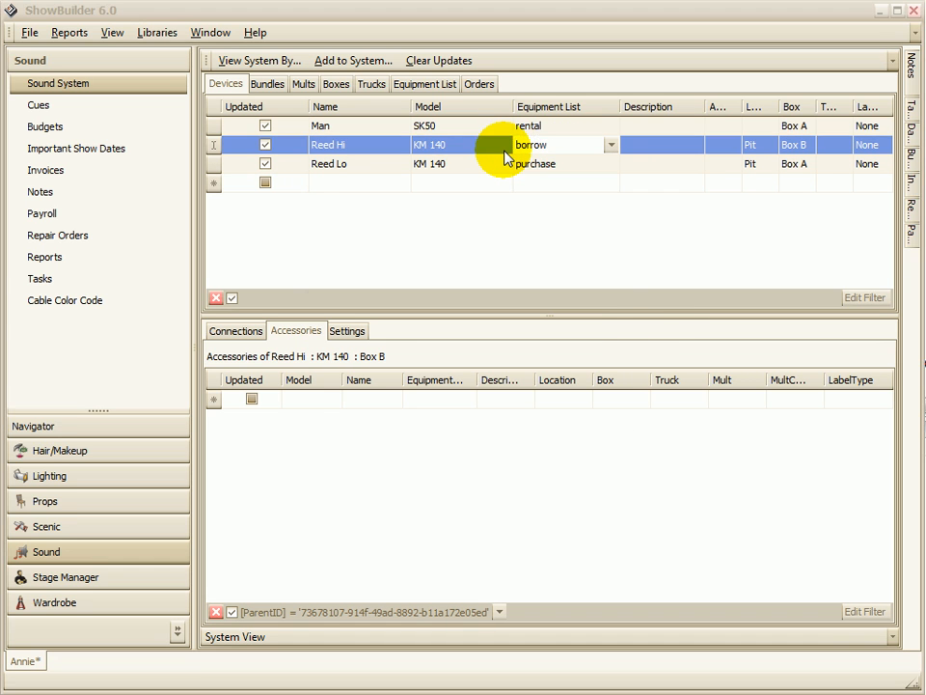
pyautogui.click(487, 407)
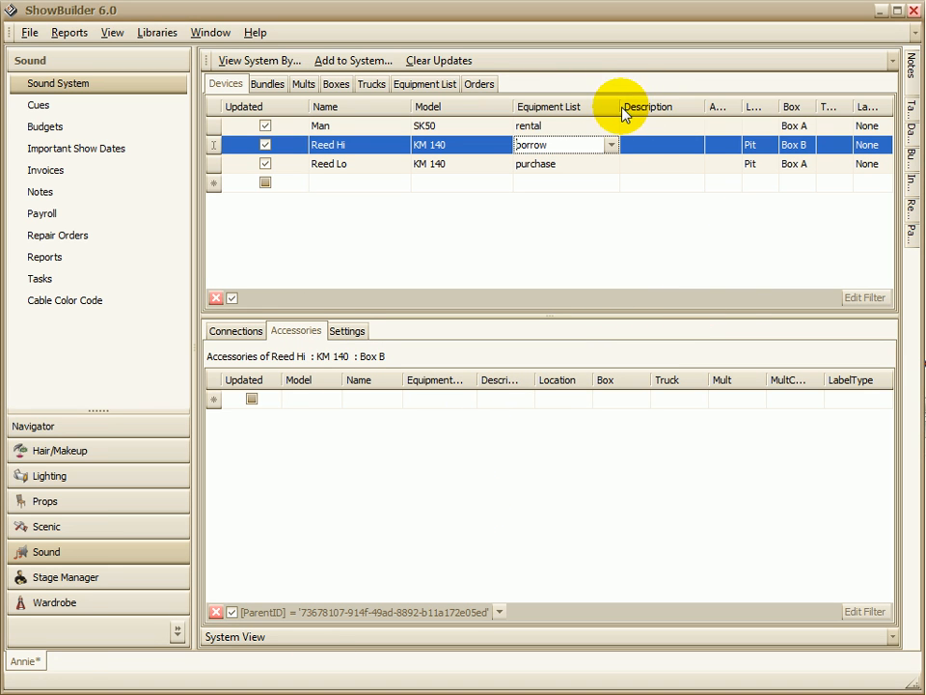
# Step: Narrow the Equipment List and Updated columns in the device table
pyautogui.moveTo(619, 106); pyautogui.dragTo(579, 107)
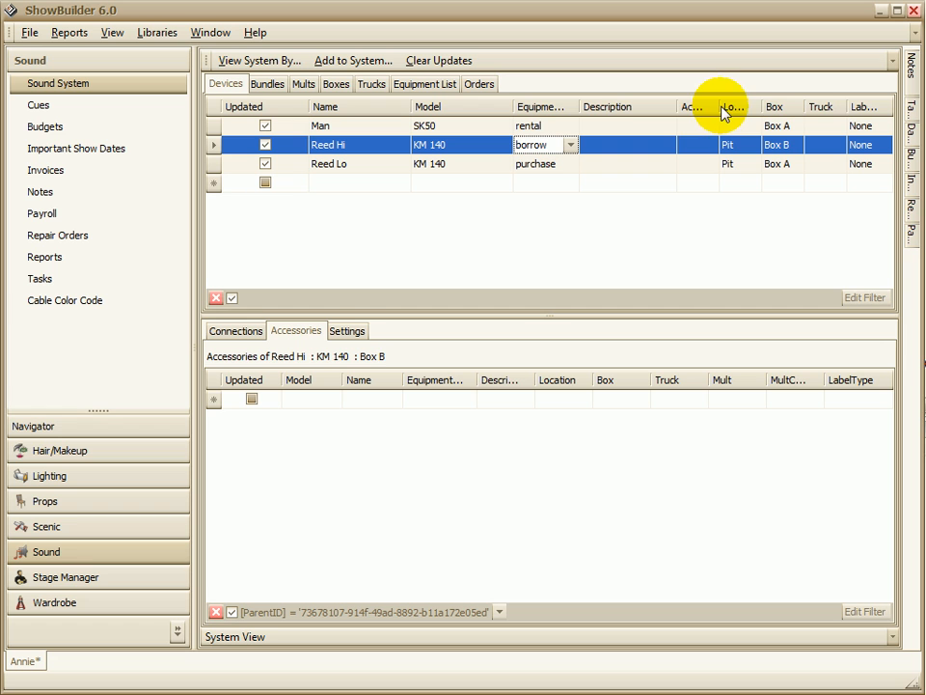
pyautogui.moveTo(719, 106)
pyautogui.mouseDown()
pyautogui.moveTo(785, 107)
pyautogui.moveTo(716, 106)
pyautogui.mouseUp()
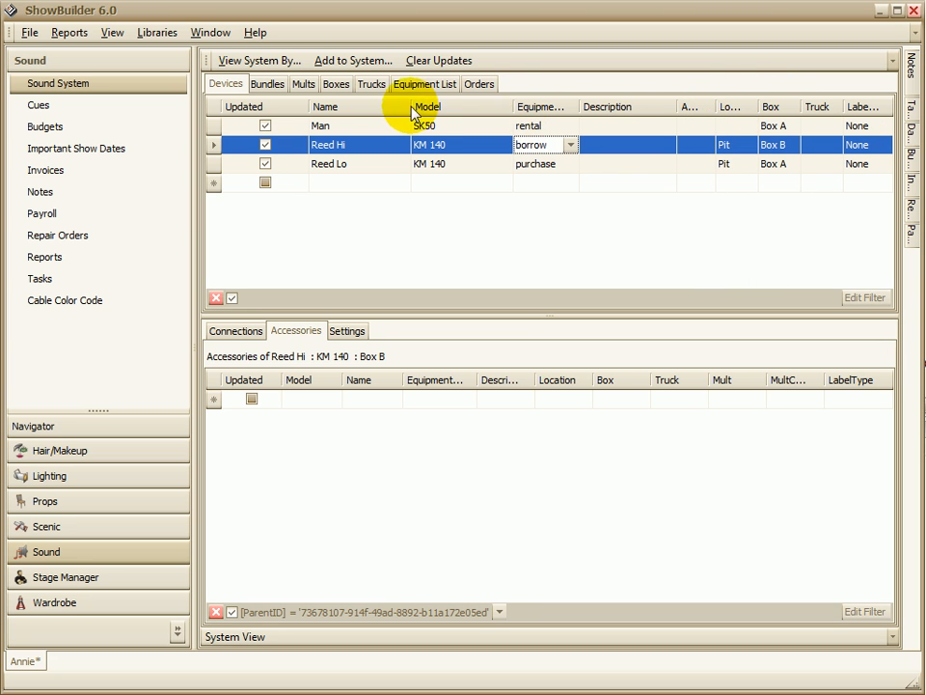
pyautogui.moveTo(309, 106); pyautogui.dragTo(270, 107)
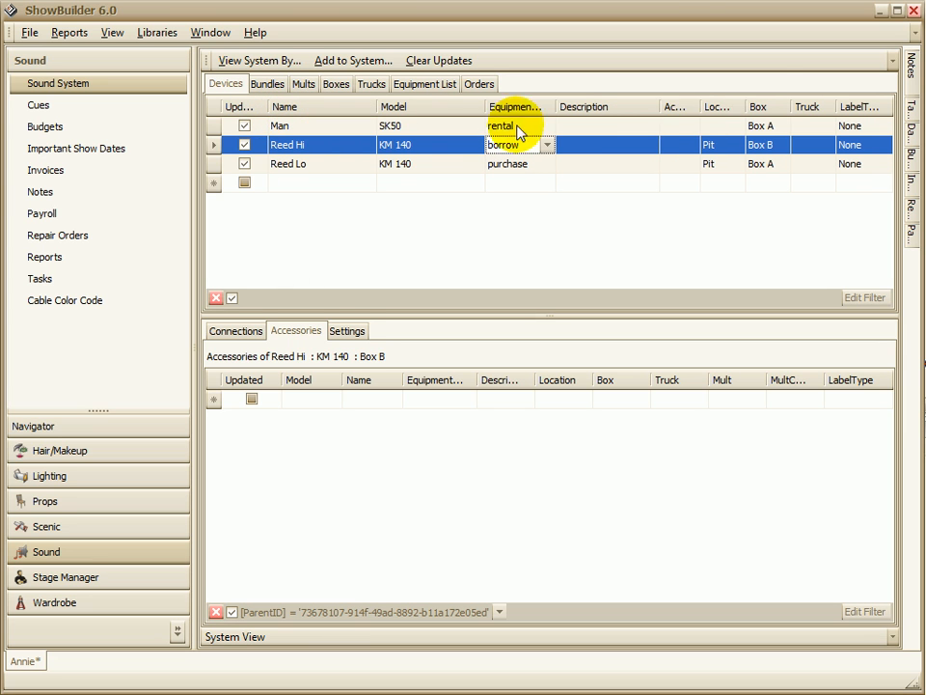
# Step: Set the location of the Man device to Pit
pyautogui.click(727, 126)
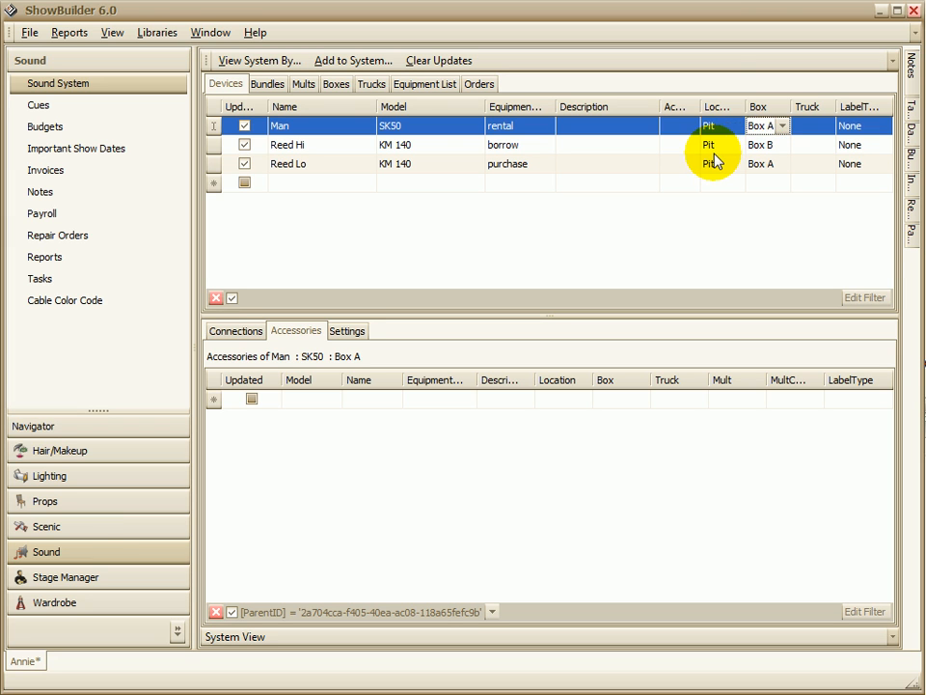
pyautogui.click(731, 126)
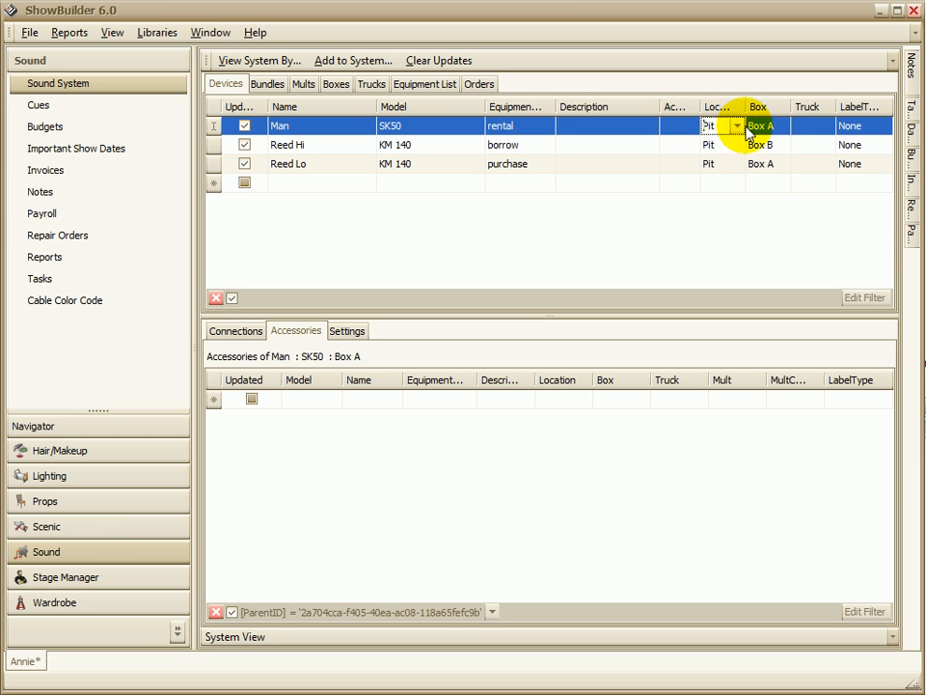
pyautogui.click(748, 128)
# Step: Clear the location of the Man device
pyautogui.click(719, 126)
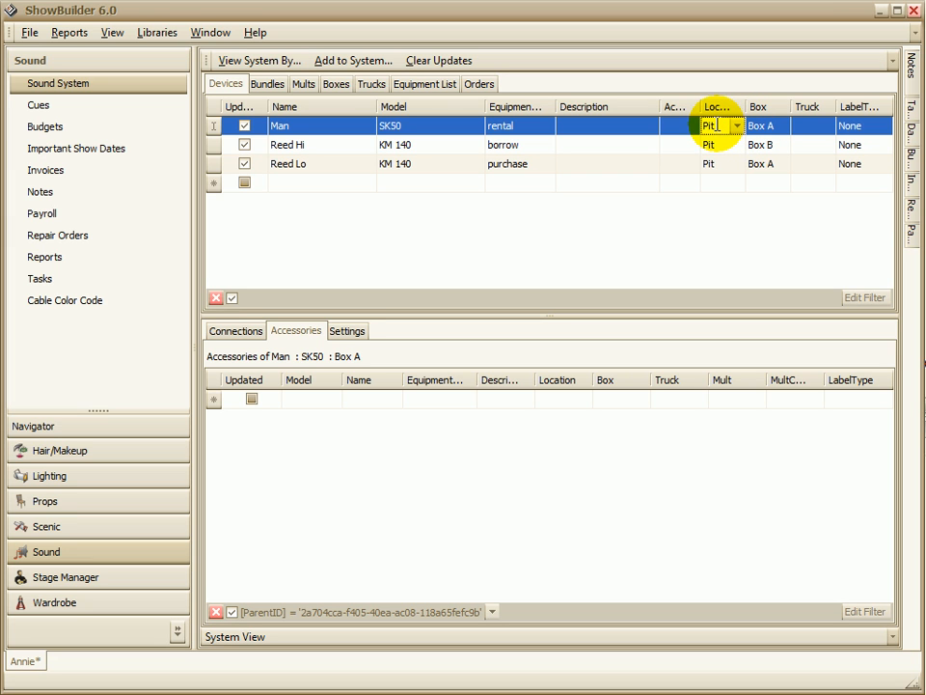
pyautogui.press('BackSpace')
pyautogui.press('BackSpace')
pyautogui.press('BackSpace')
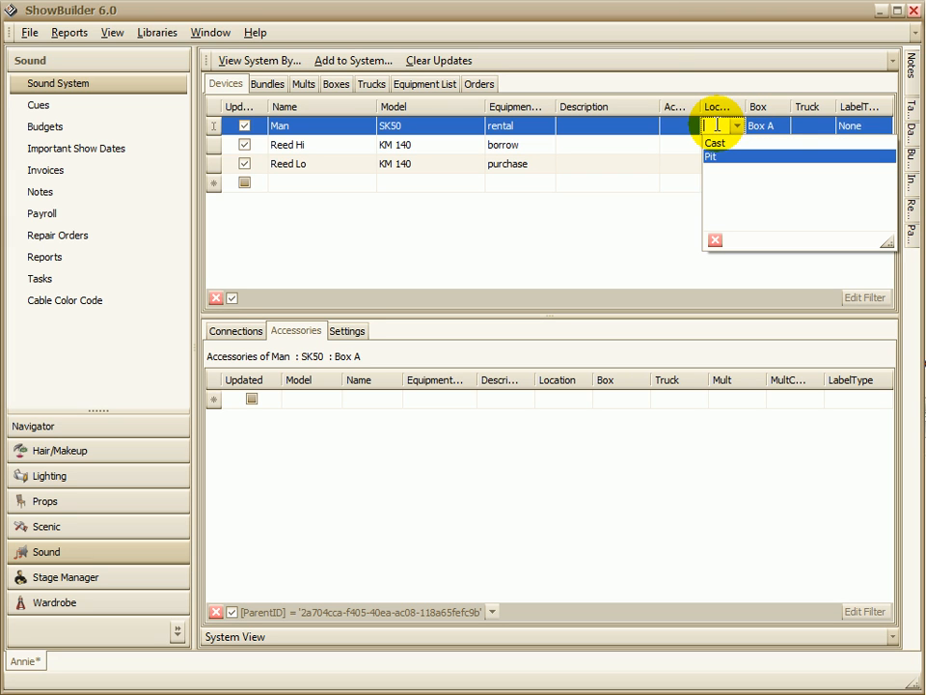
pyautogui.click(716, 124)
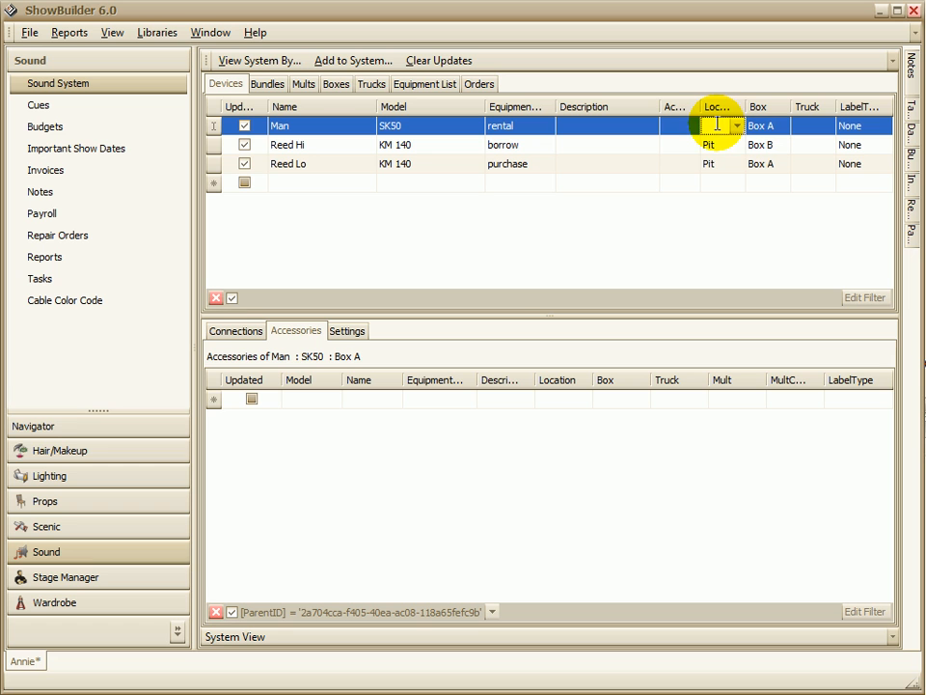
pyautogui.click(758, 126)
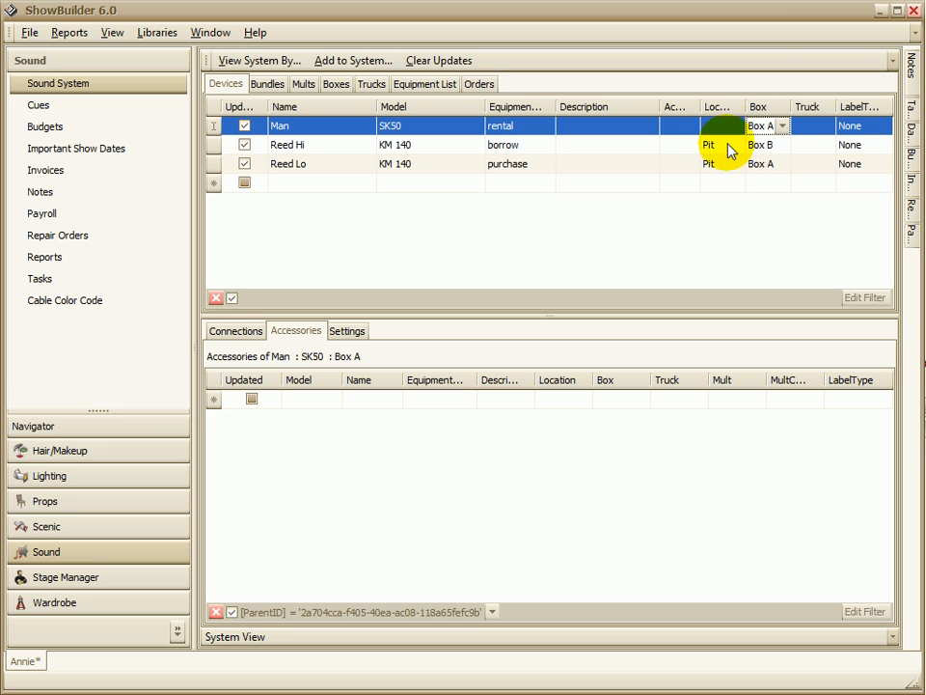
pyautogui.click(755, 124)
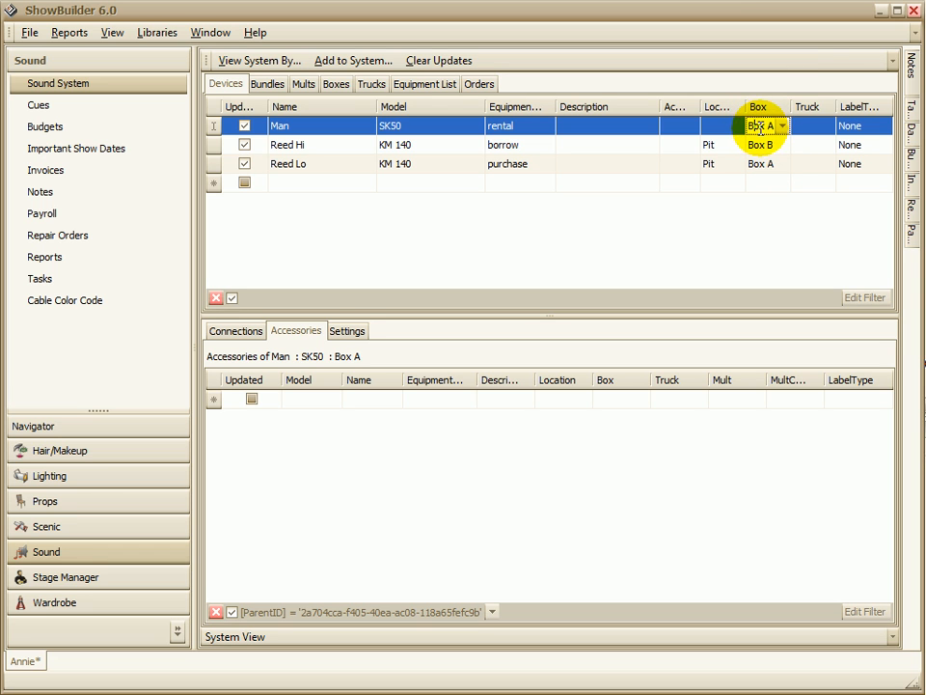
# Step: Assign the Man device to a new truck called Truck A
pyautogui.click(808, 129)
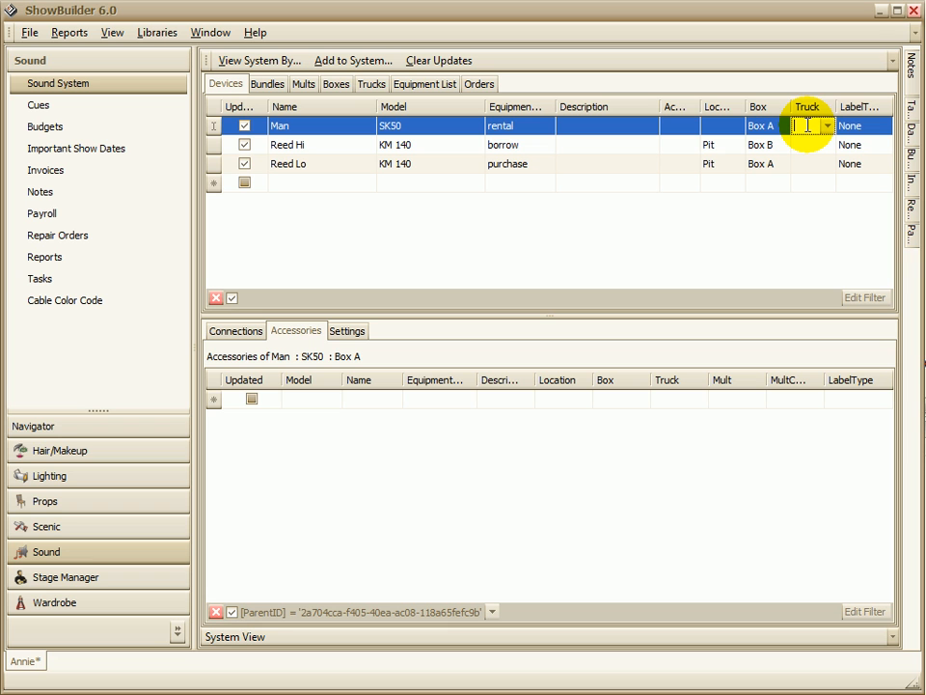
pyautogui.write('Truck A')
pyautogui.press('Return')
pyautogui.click(461, 408)
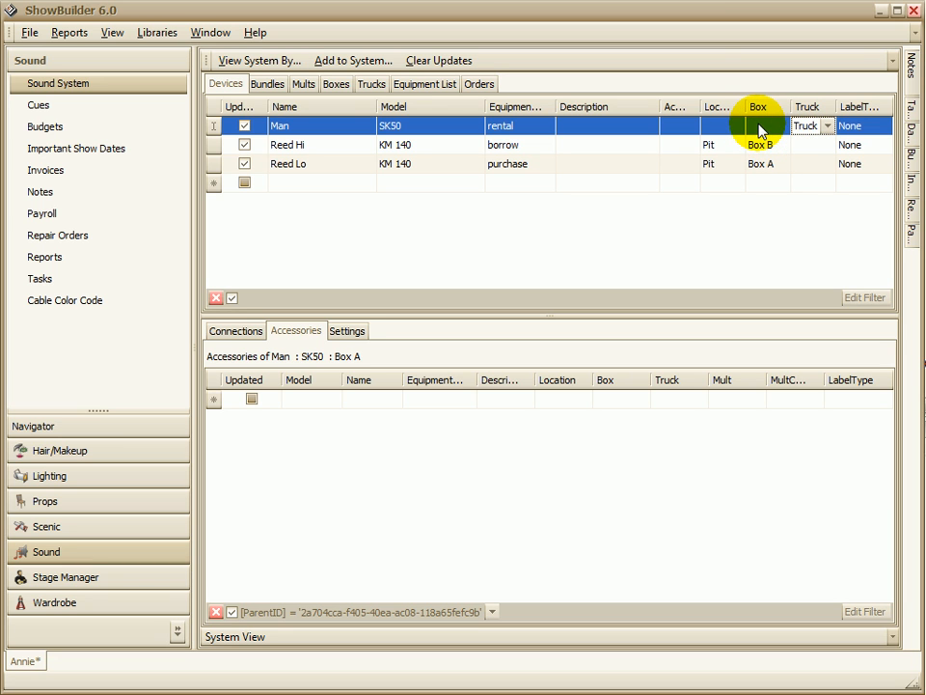
# Step: Set the label type to Large in the equipment details of the Man device's SK50 model
pyautogui.click(871, 132)
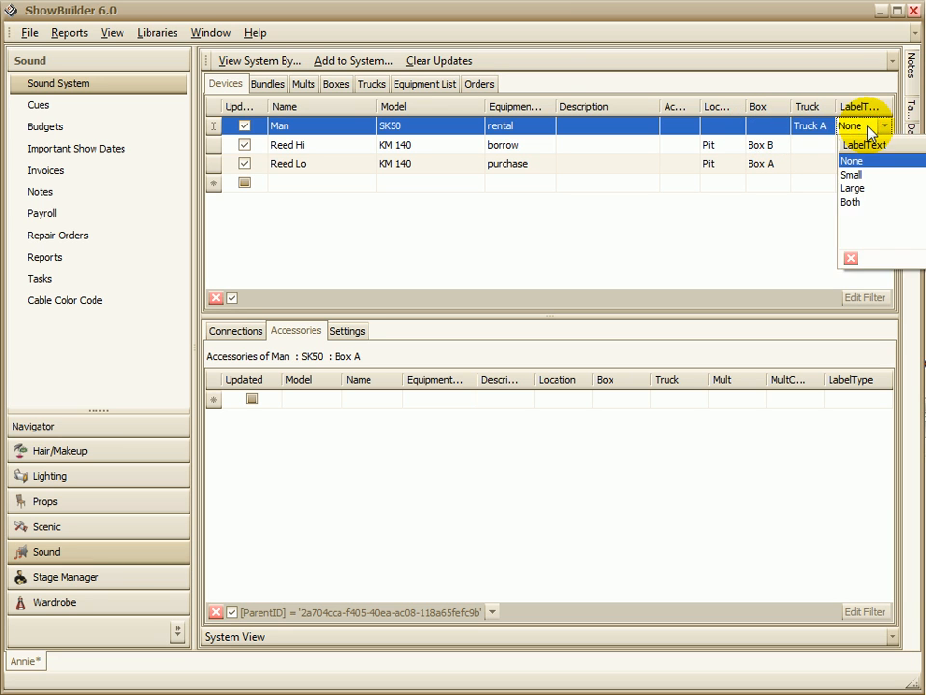
pyautogui.click(853, 161)
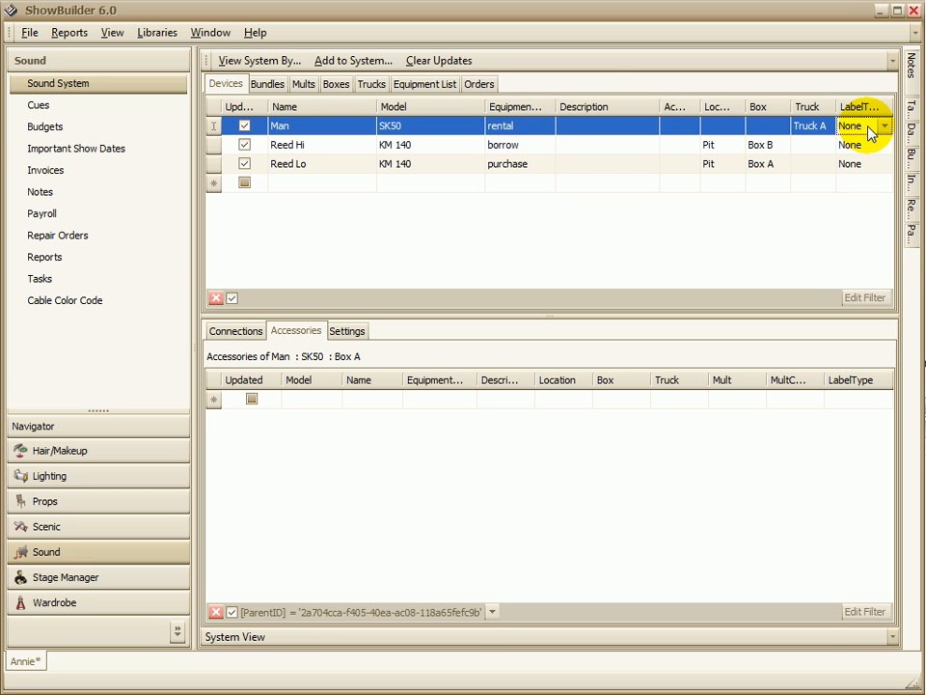
pyautogui.click(461, 126)
pyautogui.click(462, 125)
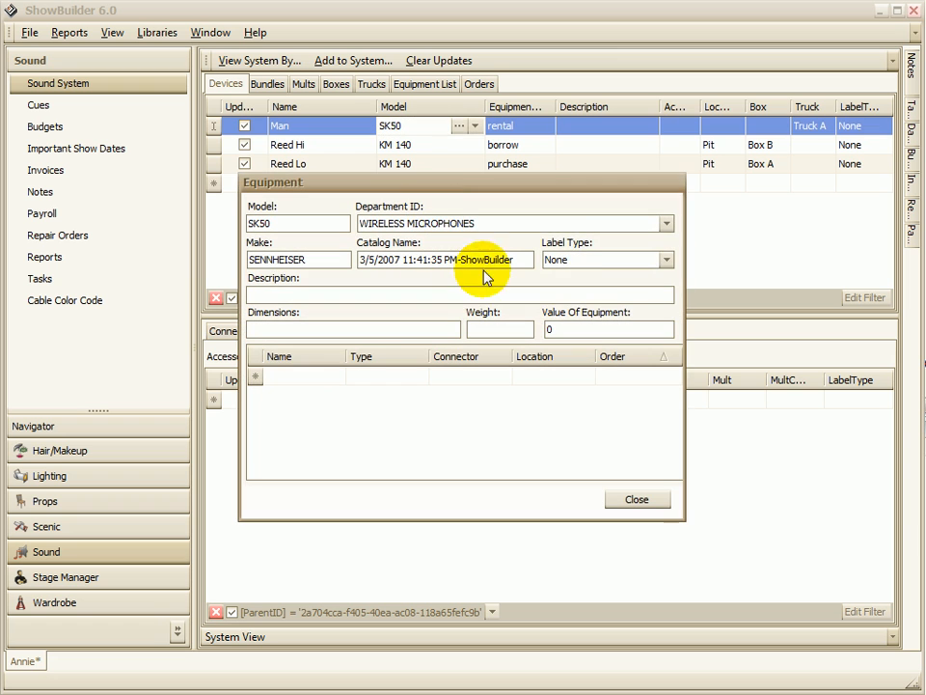
pyautogui.click(666, 259)
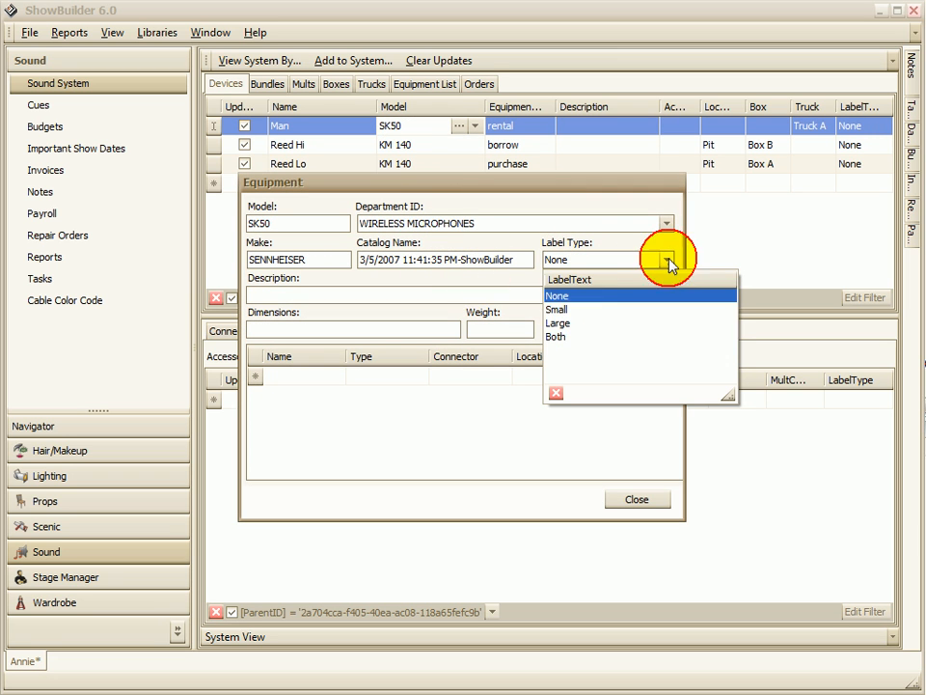
pyautogui.click(567, 324)
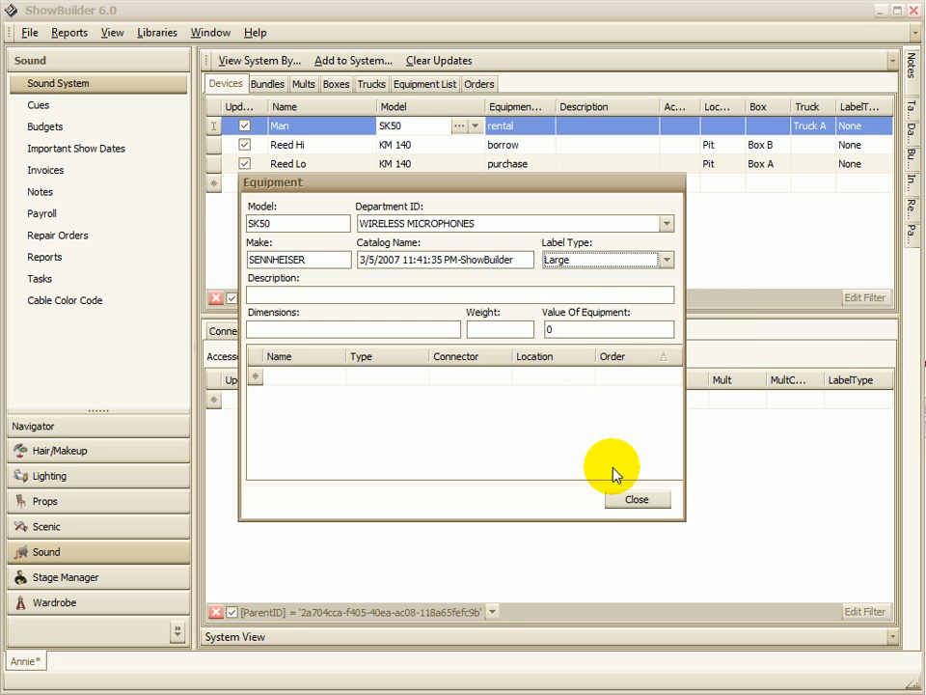
pyautogui.click(649, 504)
# Step: Set the Man device's own label type to Large in the device table
pyautogui.click(854, 126)
pyautogui.click(884, 125)
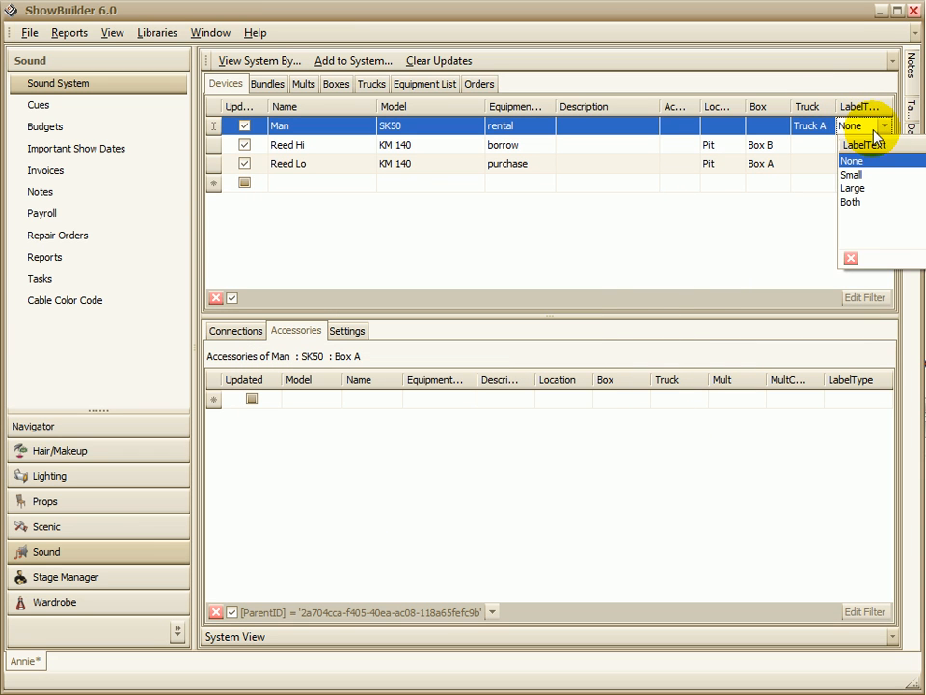
pyautogui.click(868, 189)
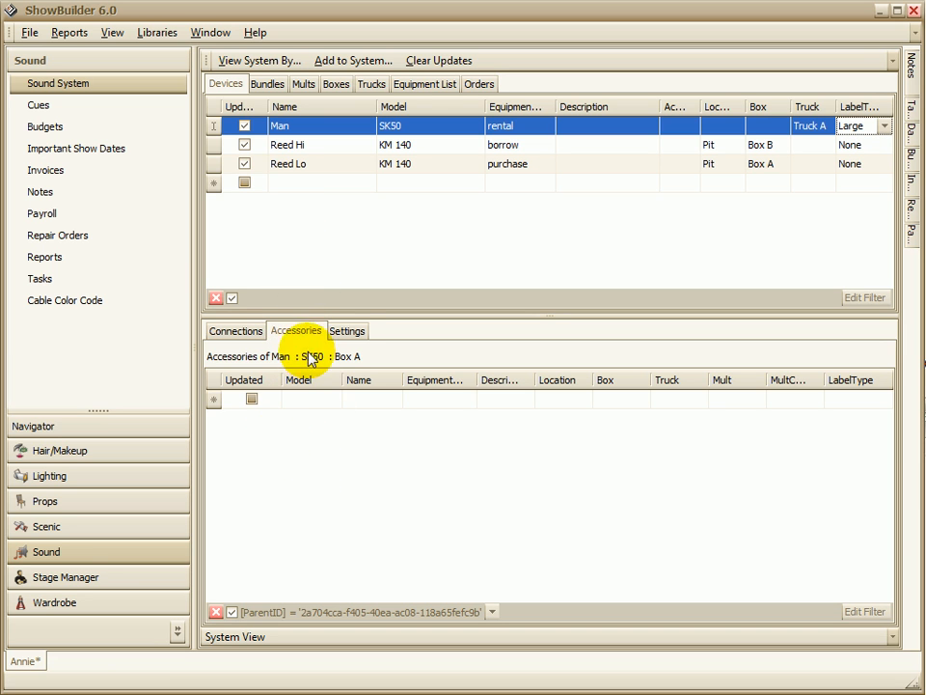
# Step: Change the Reed Lo device's model to KM 184
pyautogui.click(346, 335)
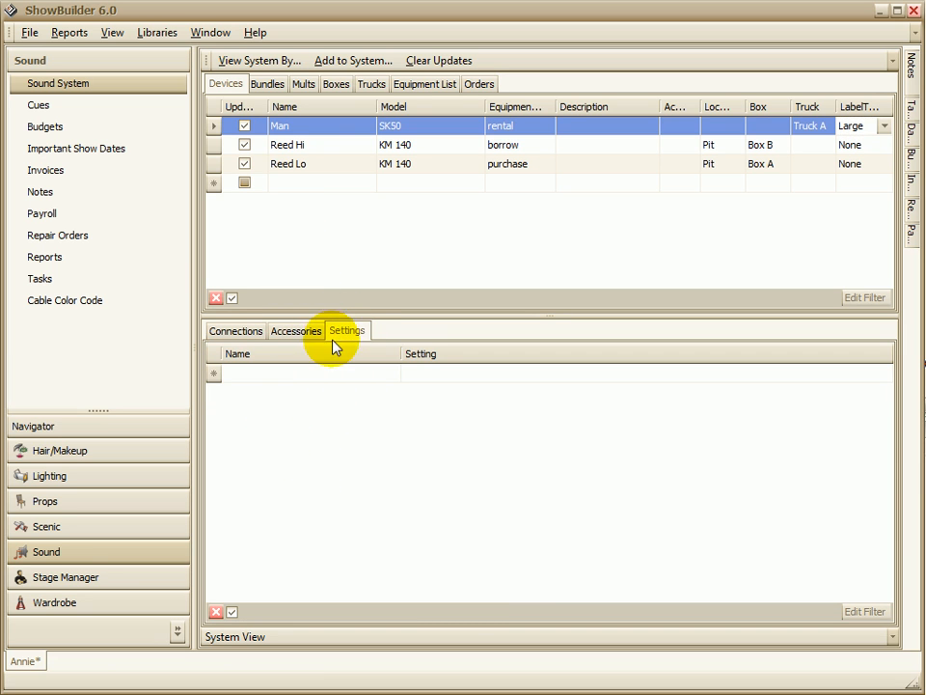
pyautogui.click(291, 330)
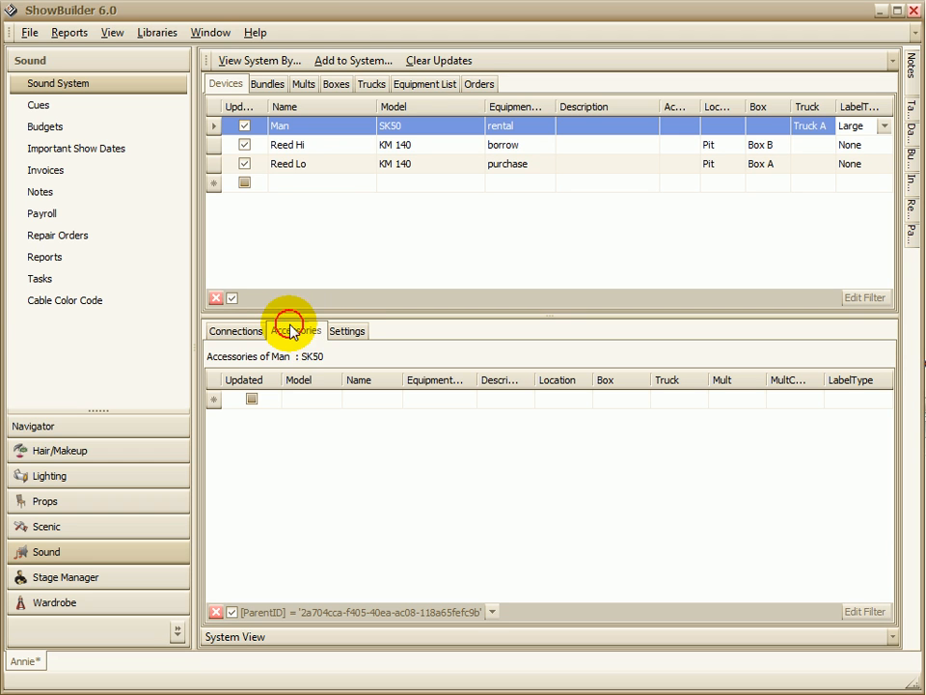
pyautogui.click(405, 164)
pyautogui.click(428, 163)
pyautogui.press('BackSpace')
pyautogui.press('BackSpace')
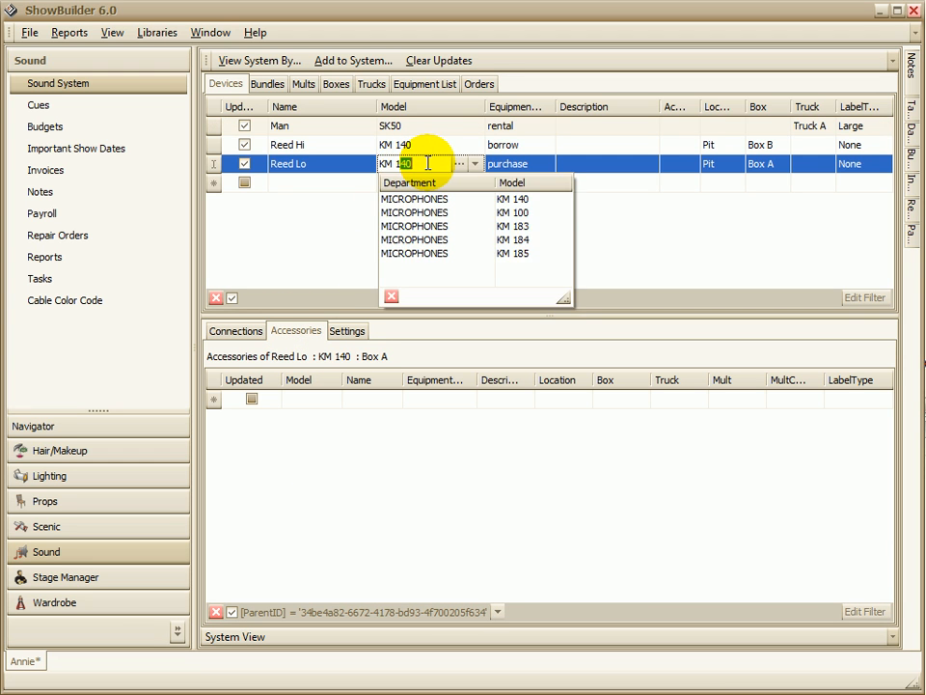
pyautogui.write('84')
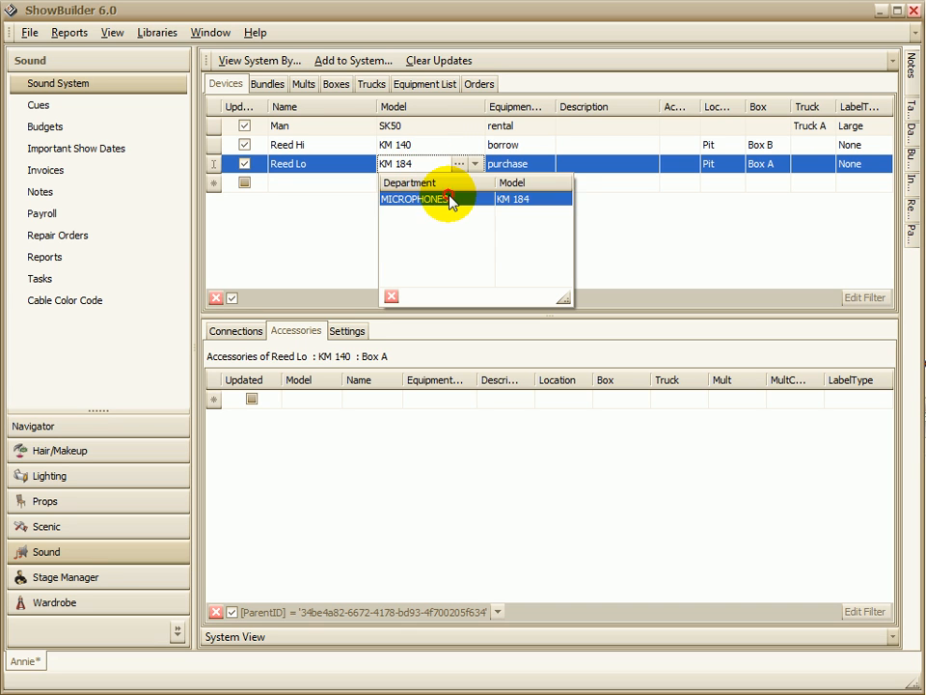
pyautogui.click(451, 201)
pyautogui.click(407, 150)
pyautogui.click(407, 164)
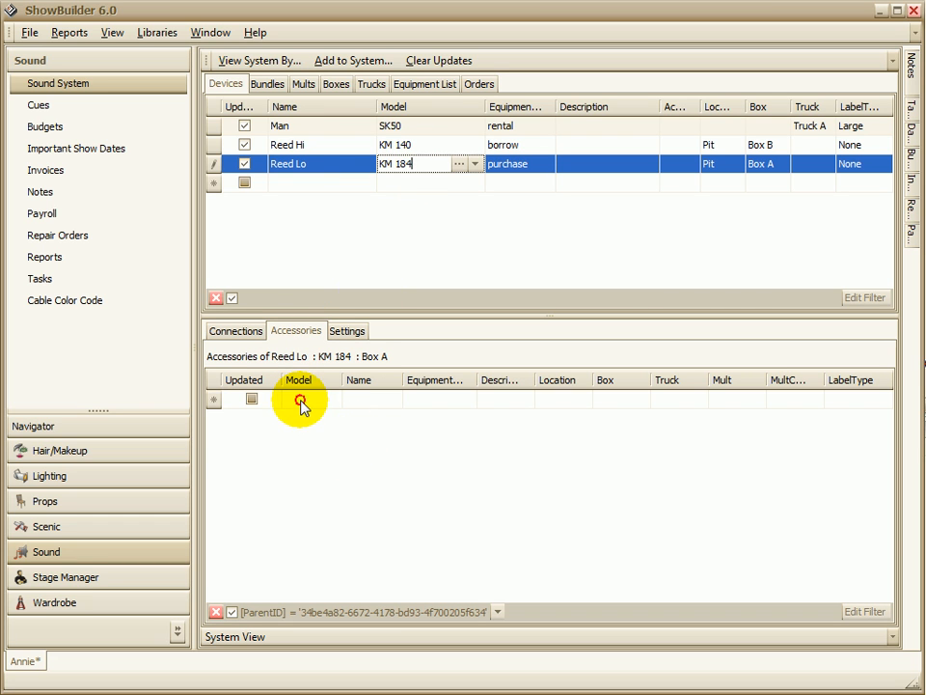
# Step: Add an XLR 100' accessory to the Reed Lo KM 184 device and widen the accessory table's Model column
pyautogui.click(328, 399)
pyautogui.moveTo(344, 379); pyautogui.dragTo(439, 379)
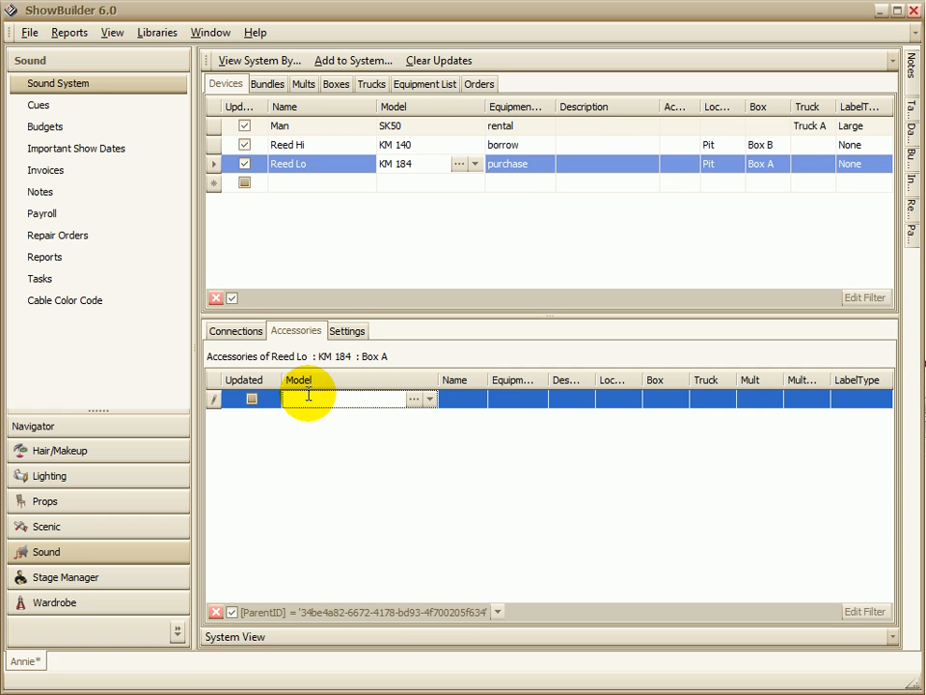
pyautogui.write('XLR 100')
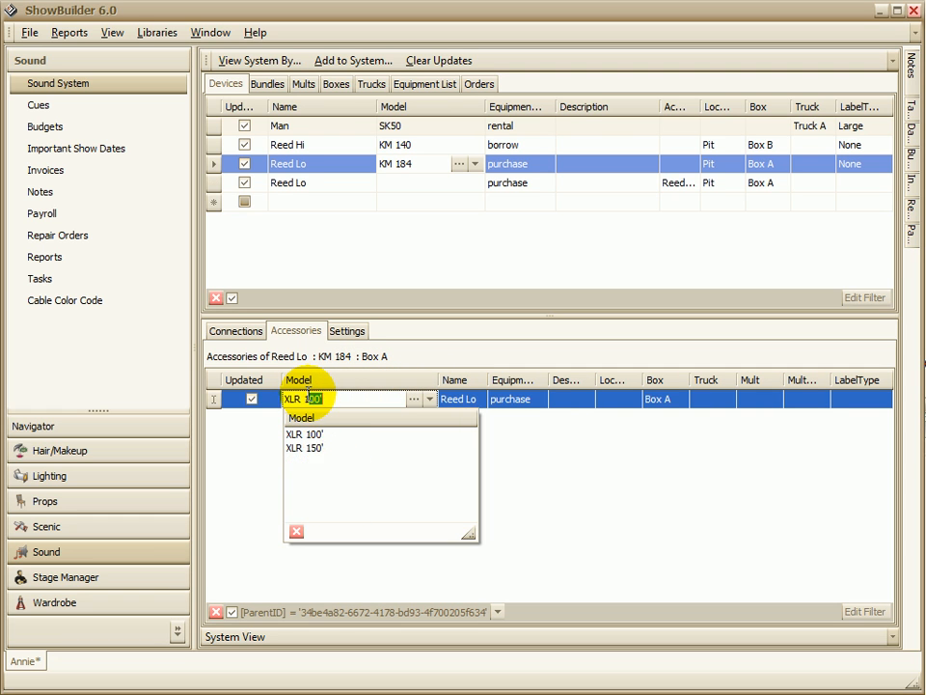
pyautogui.press('Return')
pyautogui.press('Tab')
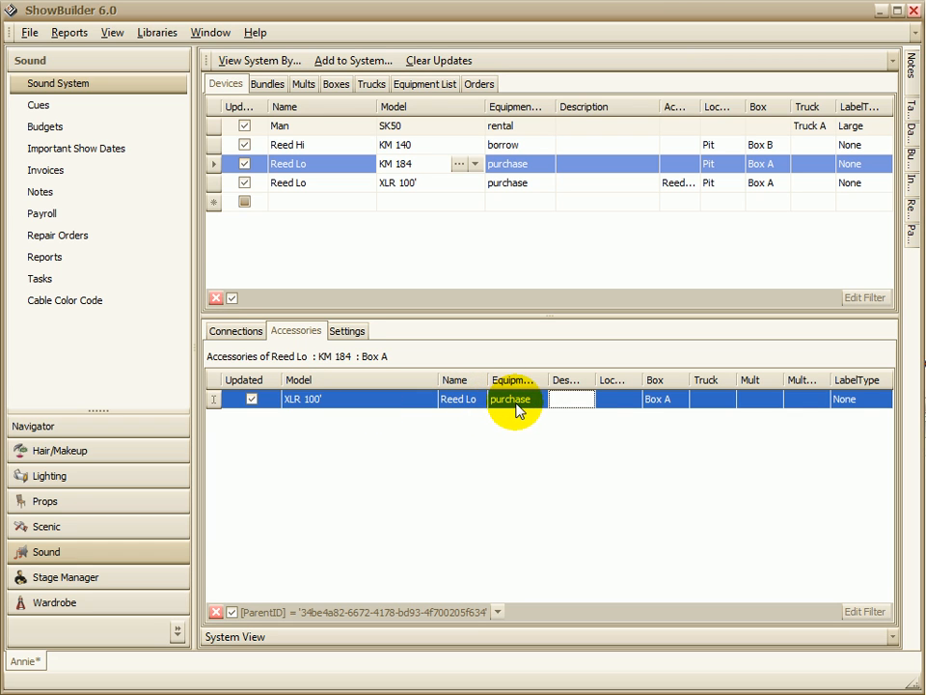
pyautogui.press('Tab')
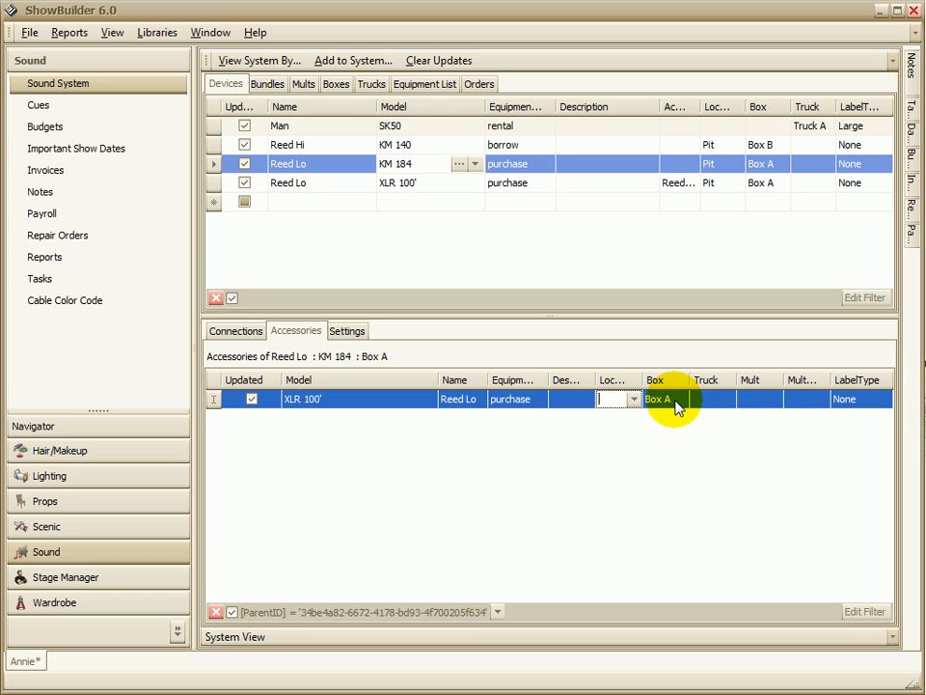
pyautogui.press('Tab')
pyautogui.press('Tab')
pyautogui.press('Tab')
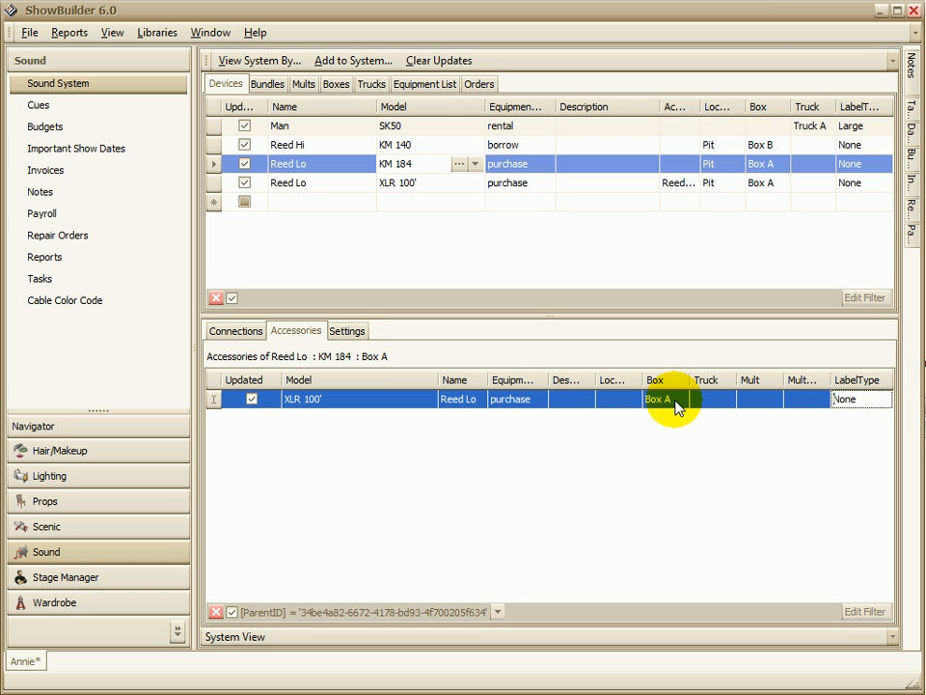
pyautogui.press('Tab')
# Step: Add an XLR 25' cable as a second accessory of the Reed Lo device
pyautogui.click(347, 416)
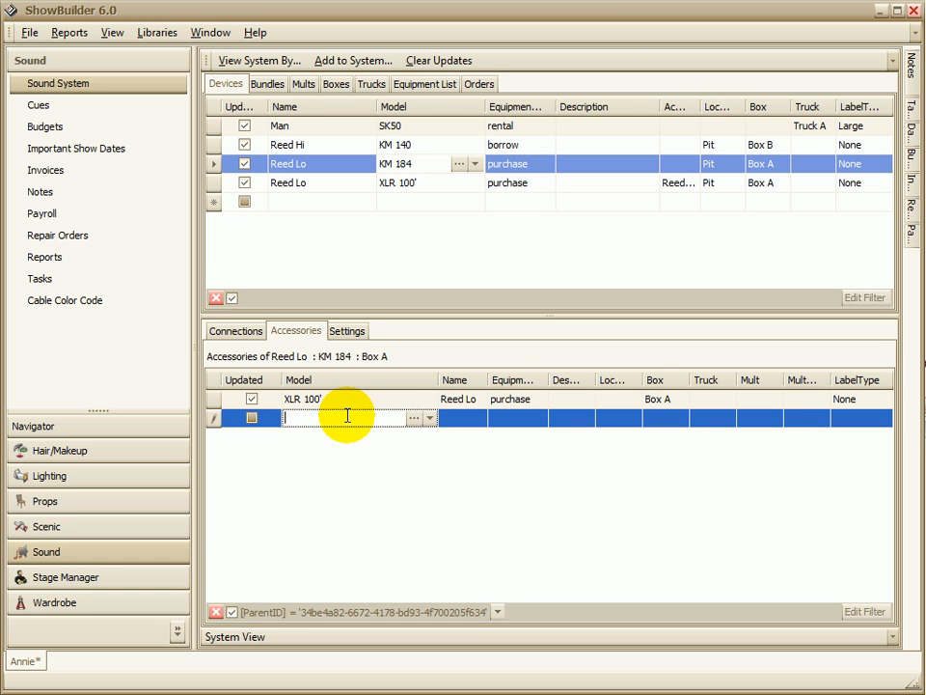
pyautogui.write('XLR')
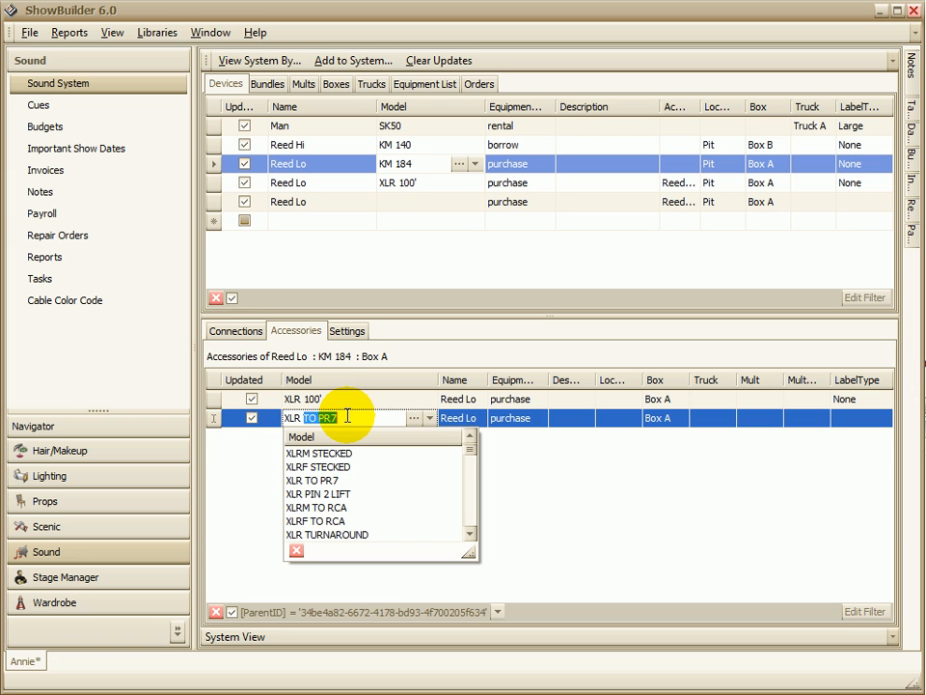
pyautogui.write('  25')
pyautogui.press('Tab')
pyautogui.press('Tab')
pyautogui.press('Tab')
pyautogui.press('Tab')
pyautogui.press('Tab')
pyautogui.press('Tab')
pyautogui.press('Tab')
pyautogui.press('Tab')
pyautogui.press('Tab')
pyautogui.press('Tab')
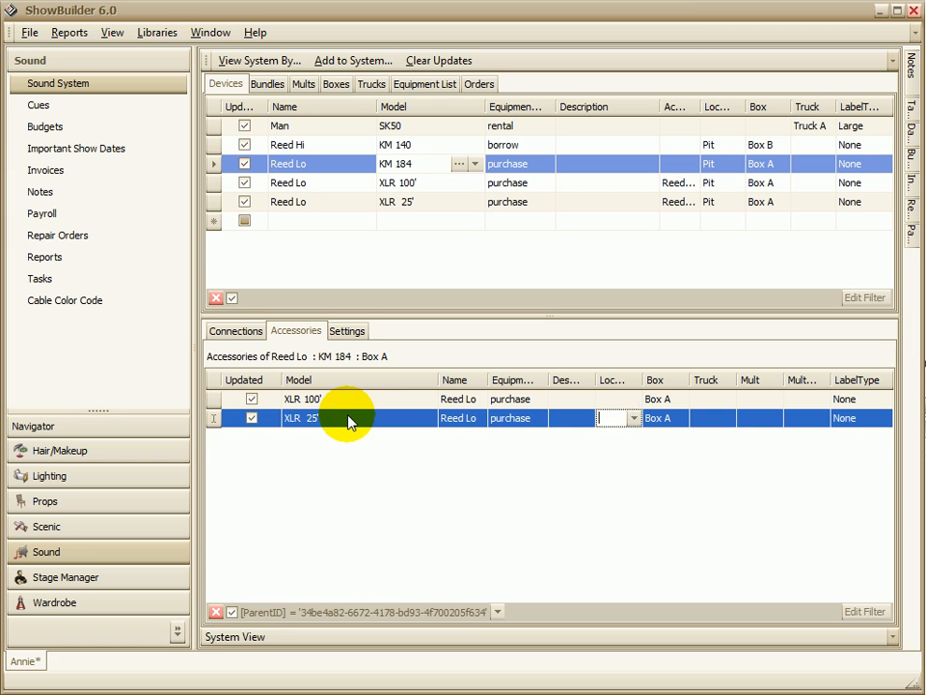
# Step: Add an MS-12C as a third accessory of the Reed Lo device
pyautogui.click(336, 437)
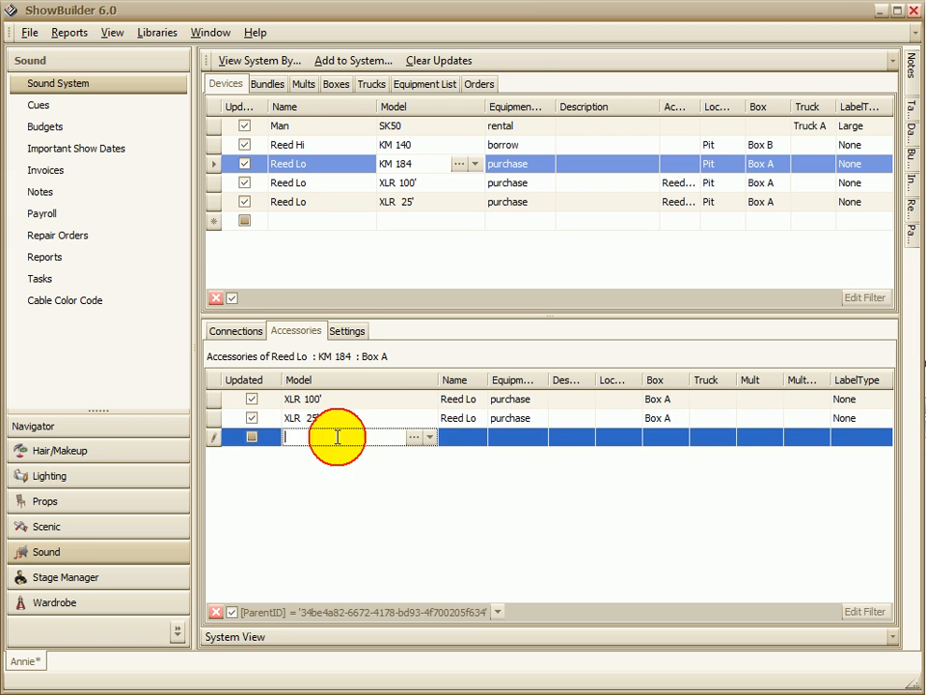
pyautogui.write('MS')
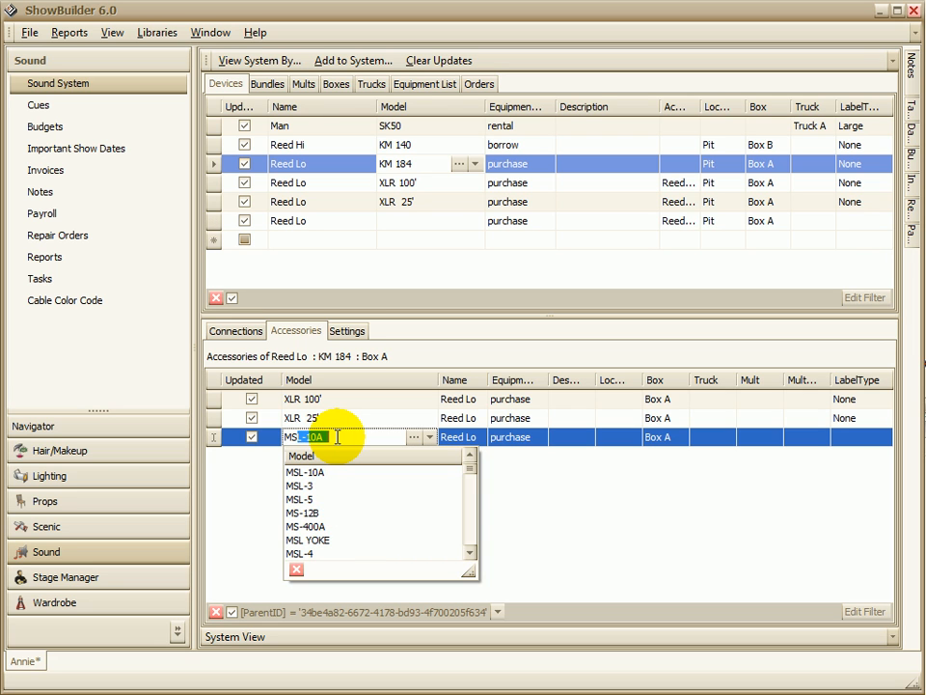
pyautogui.write('-12')
pyautogui.click(315, 513)
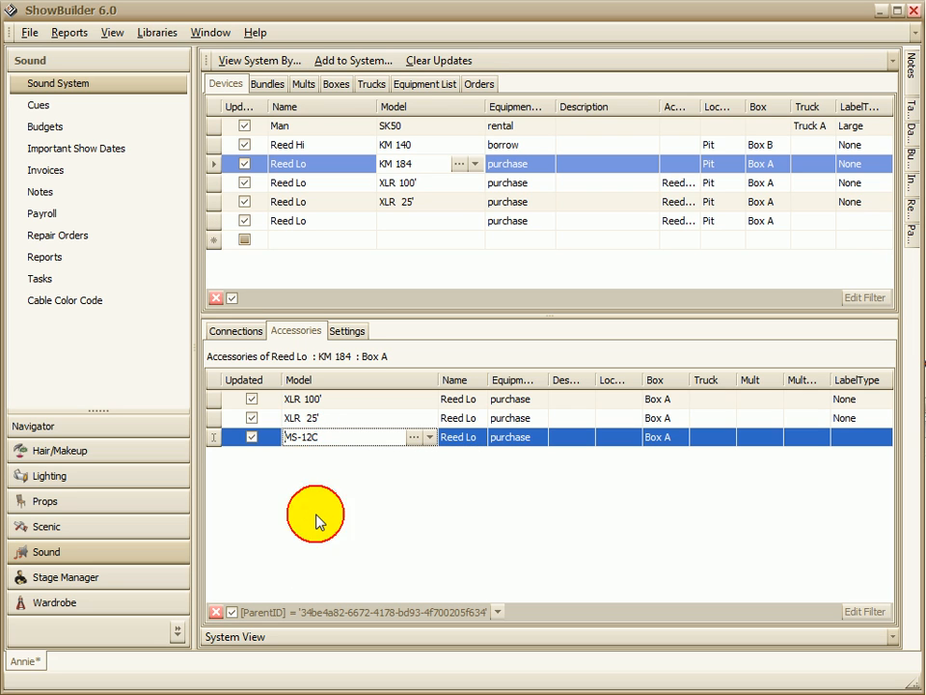
pyautogui.press('Tab')
pyautogui.press('Tab')
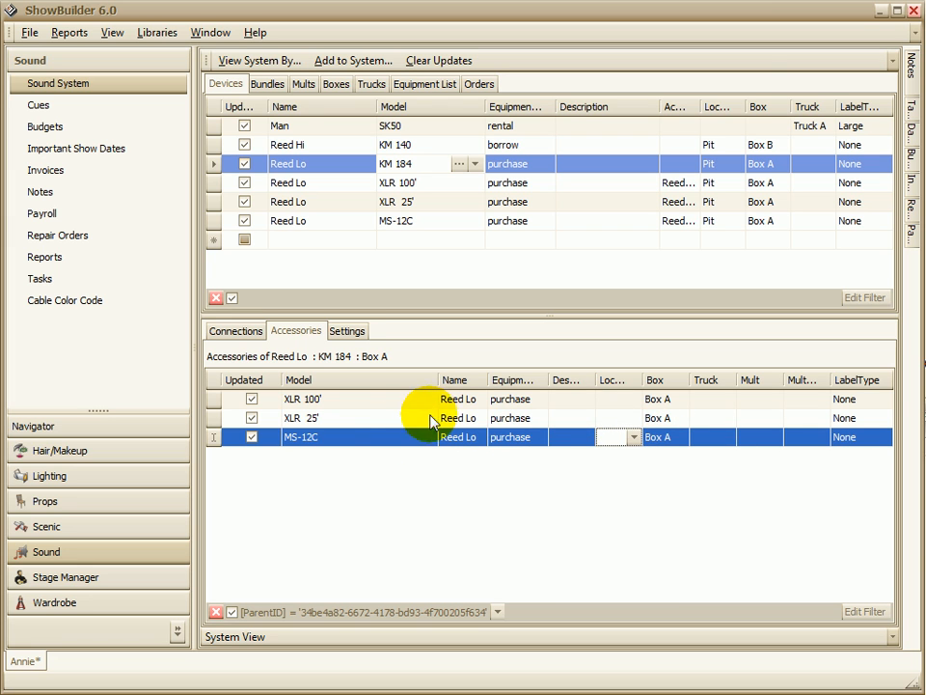
# Step: Assign the MS-12C accessory of the Reed Lo device to Box B
pyautogui.click(665, 435)
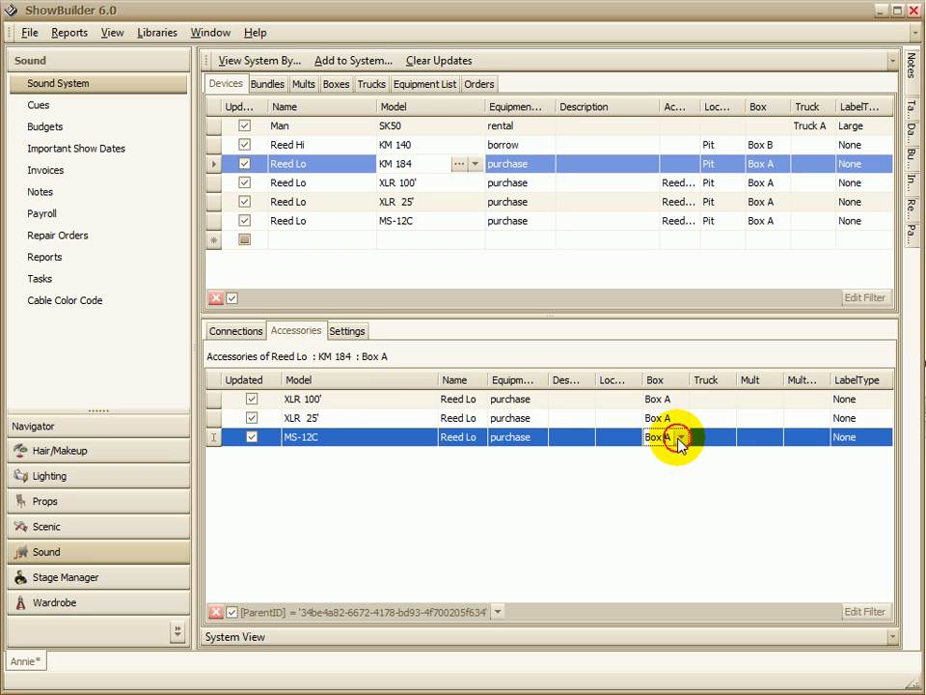
pyautogui.click(681, 437)
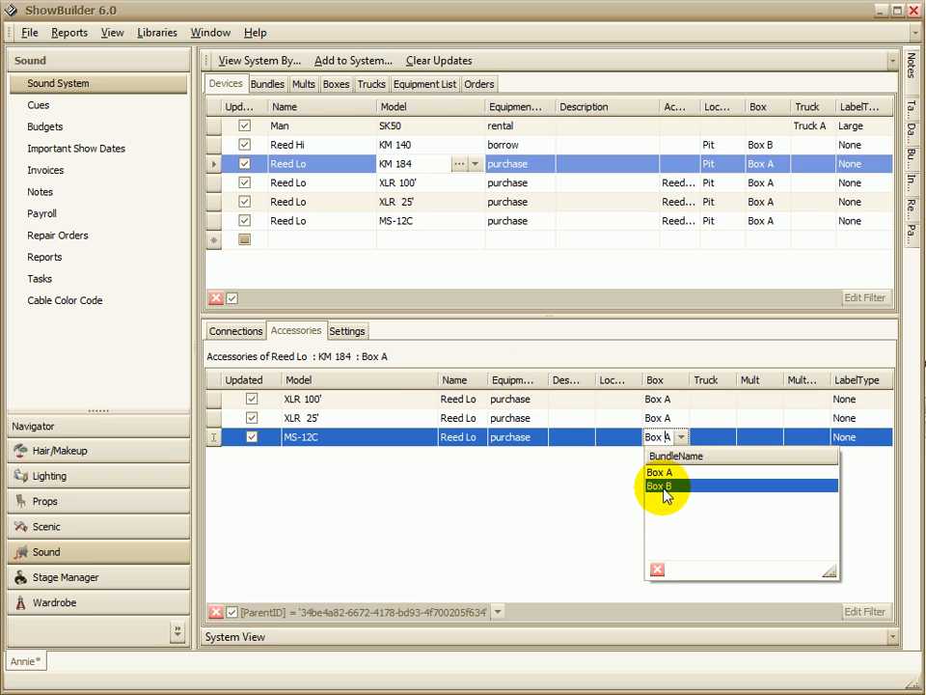
pyautogui.click(664, 494)
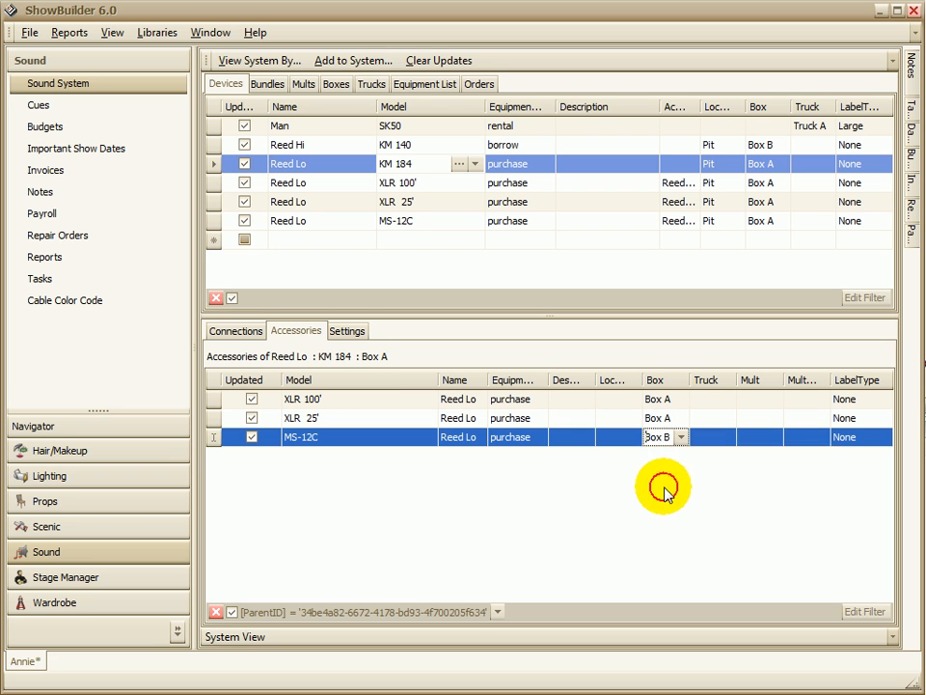
pyautogui.click(656, 415)
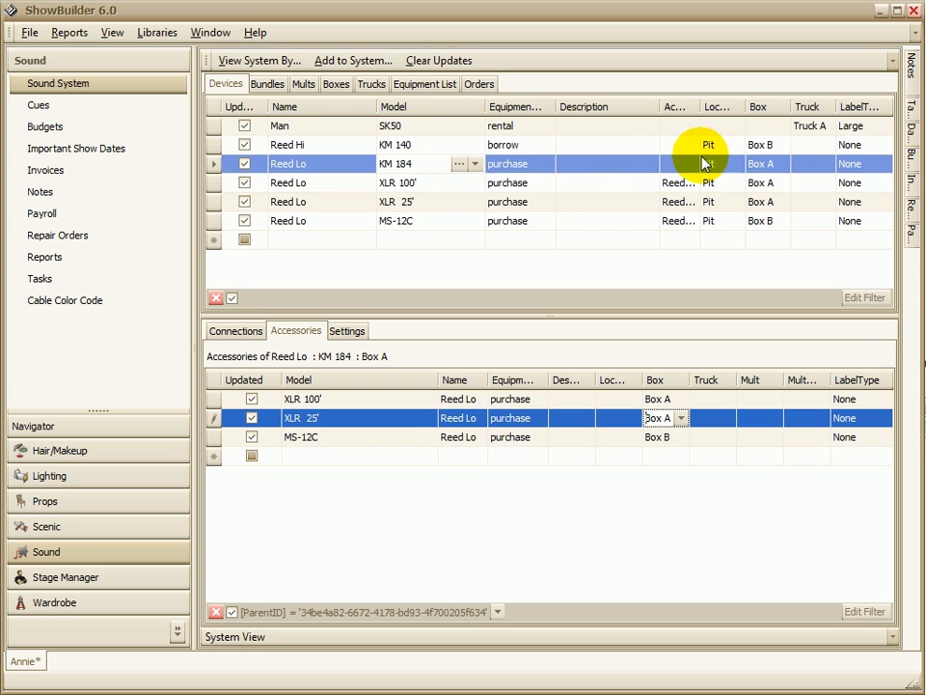
pyautogui.click(777, 165)
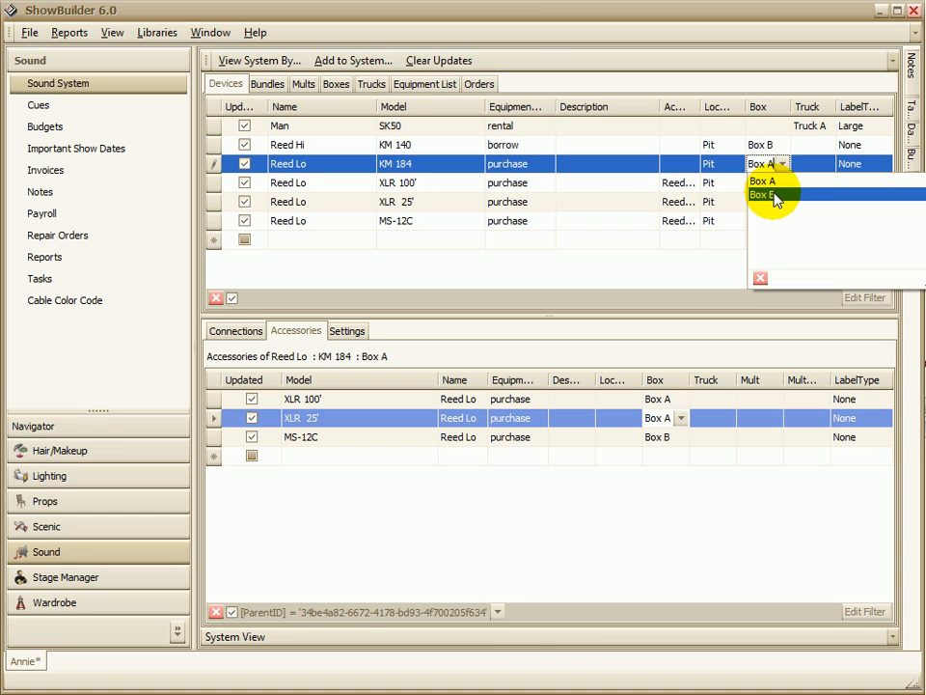
pyautogui.press('BackSpace')
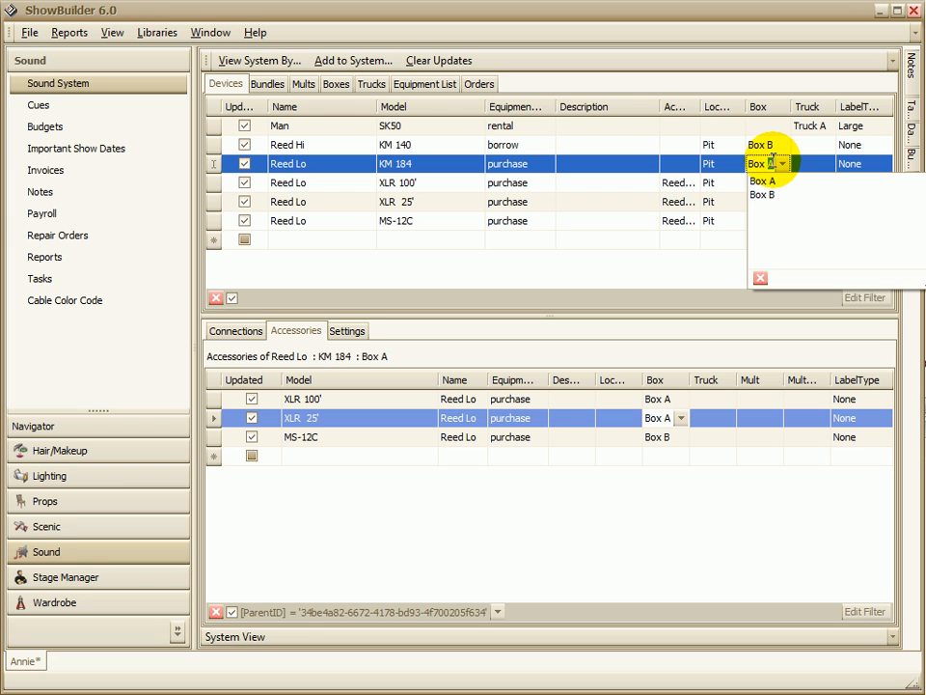
pyautogui.click(780, 197)
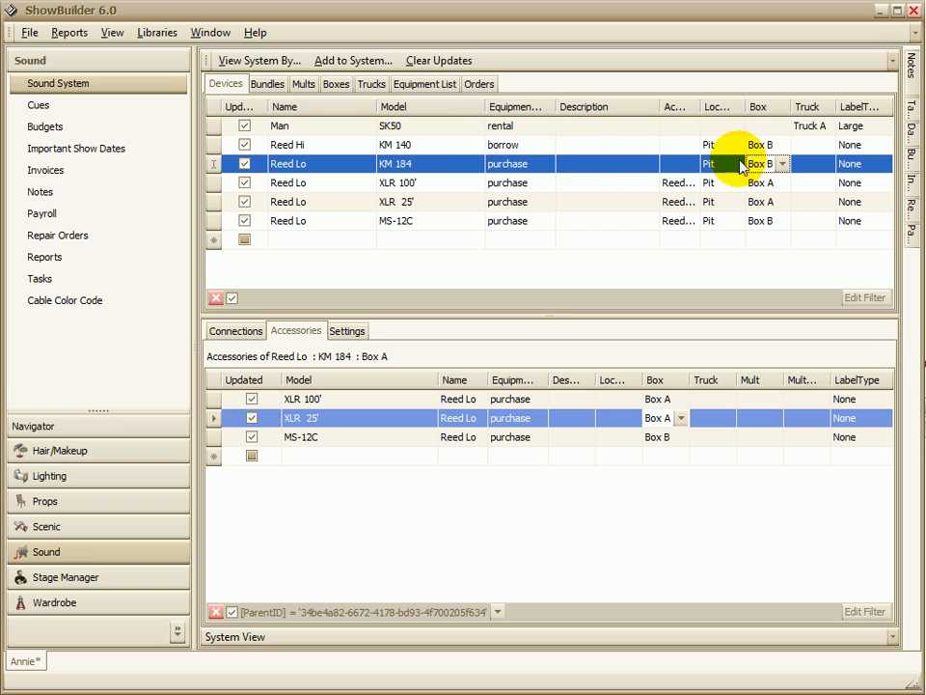
pyautogui.click(417, 147)
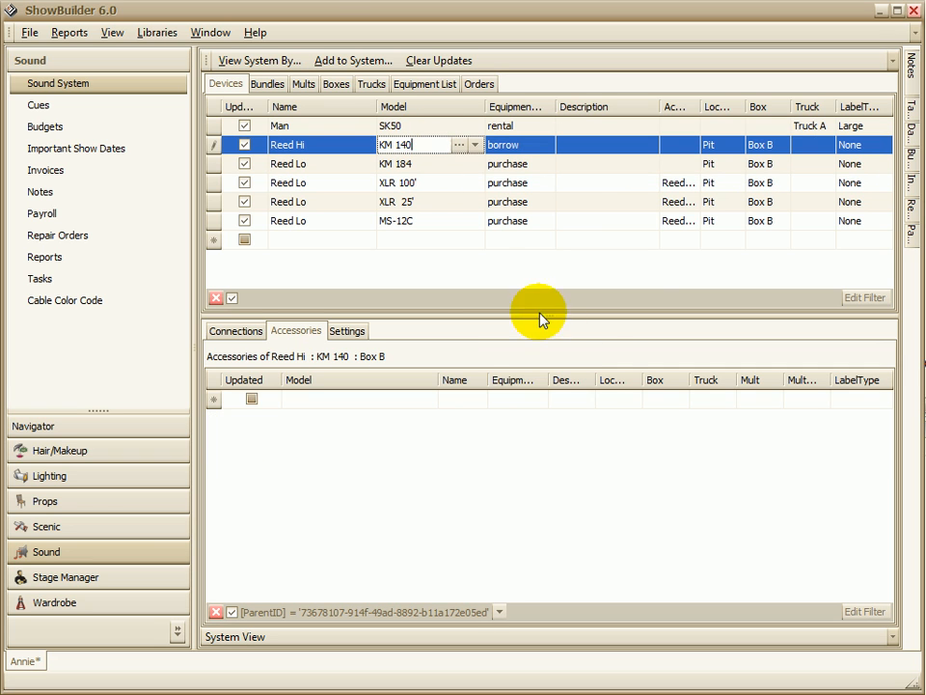
pyautogui.click(427, 165)
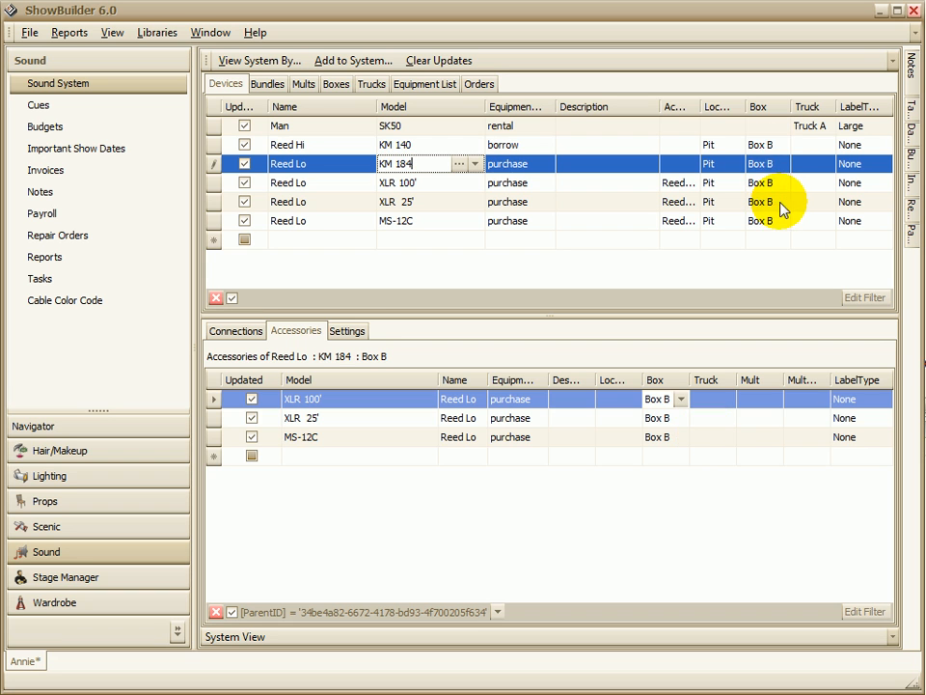
# Step: Assign the Man device to a new box called Box C
pyautogui.click(772, 144)
pyautogui.click(764, 126)
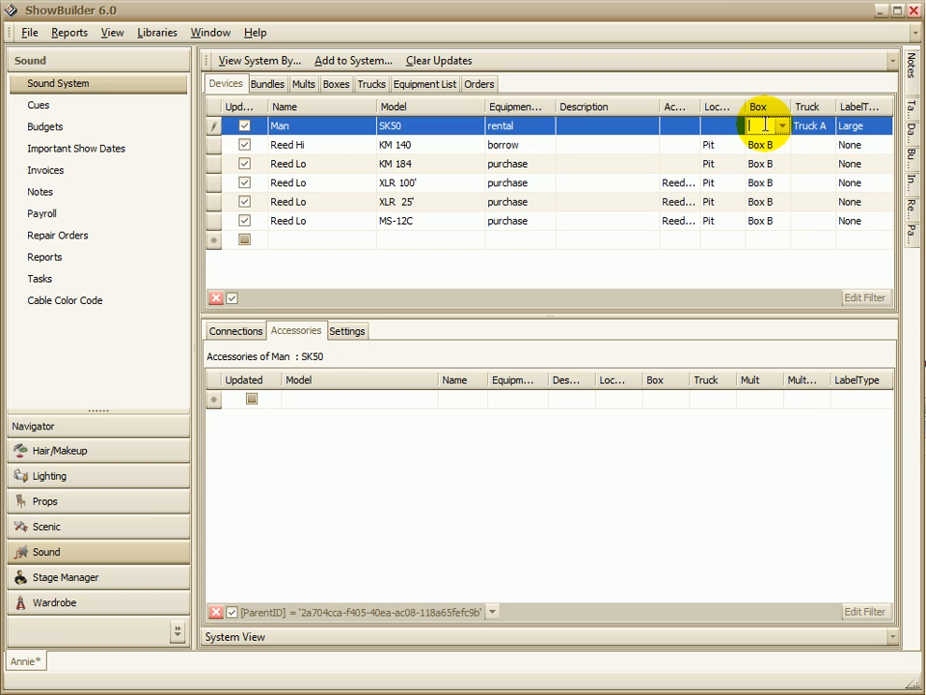
pyautogui.click(765, 126)
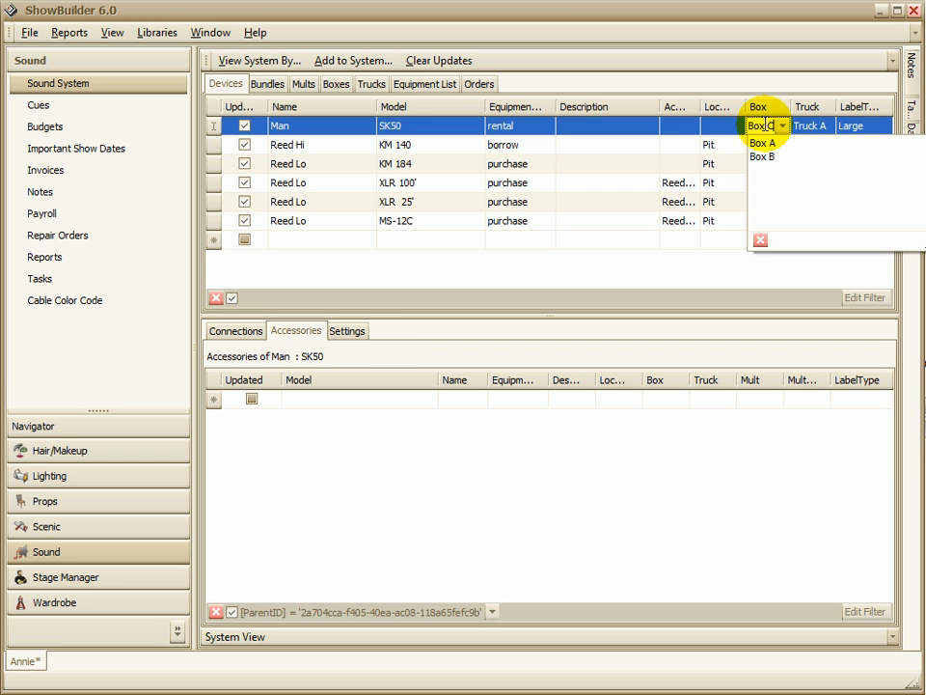
pyautogui.press('Return')
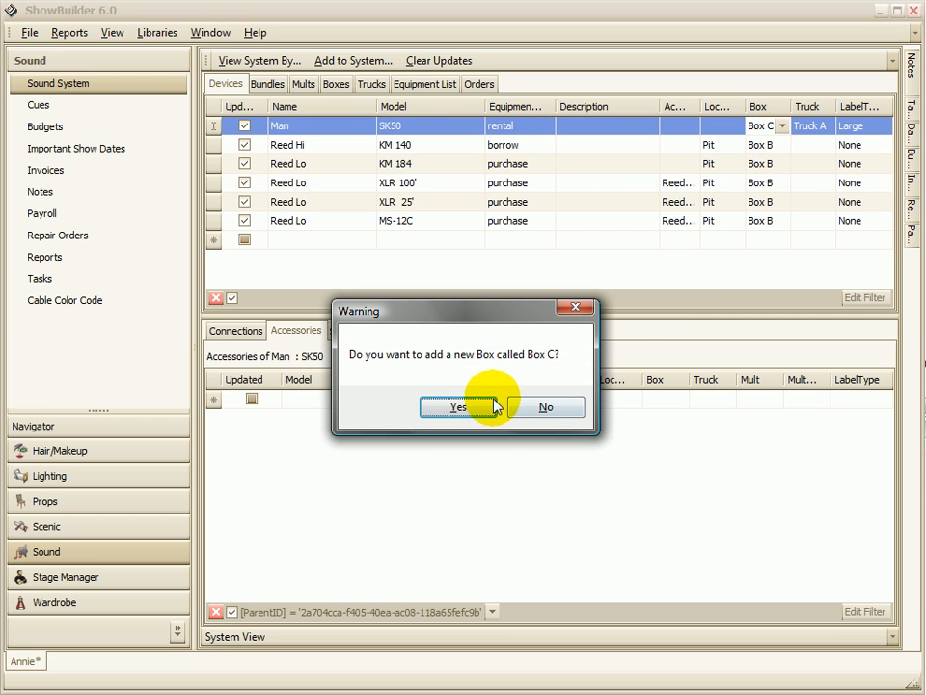
pyautogui.click(459, 407)
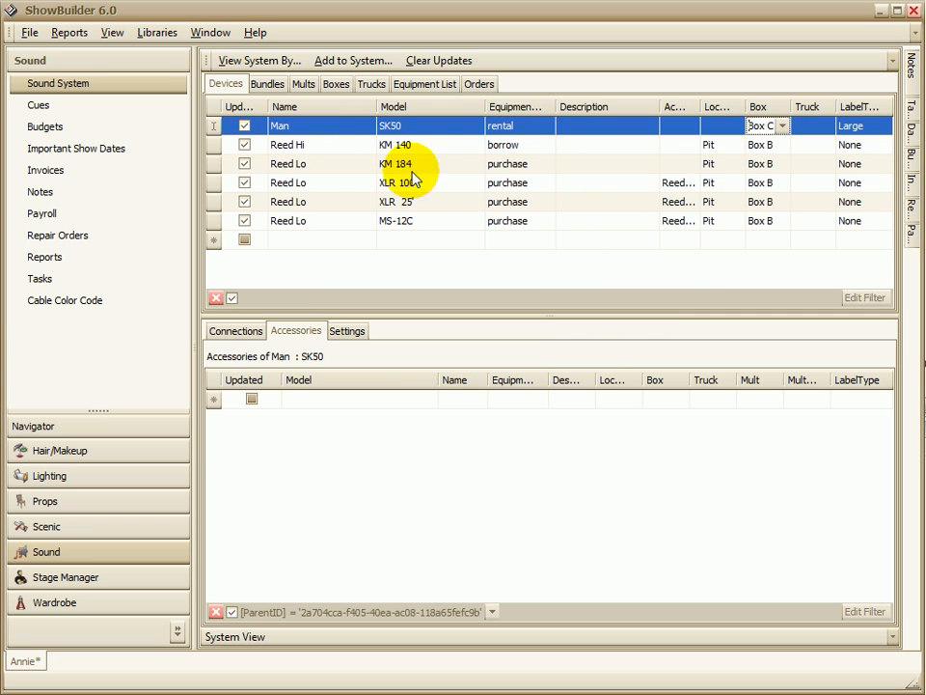
# Step: Assign the Reed Lo device's MS-12C accessory to Box A
pyautogui.click(310, 166)
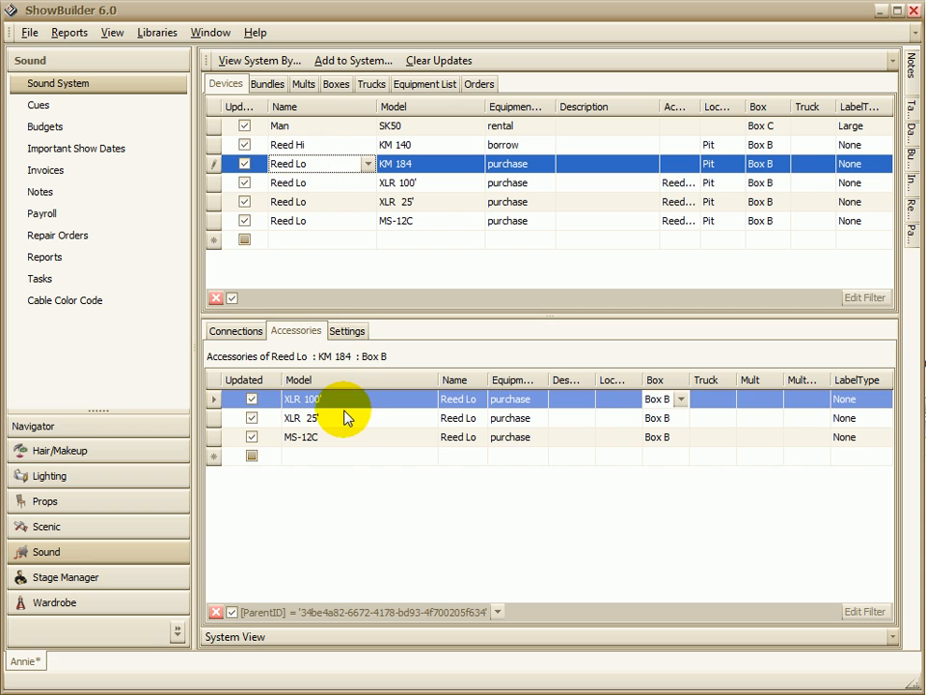
pyautogui.click(681, 398)
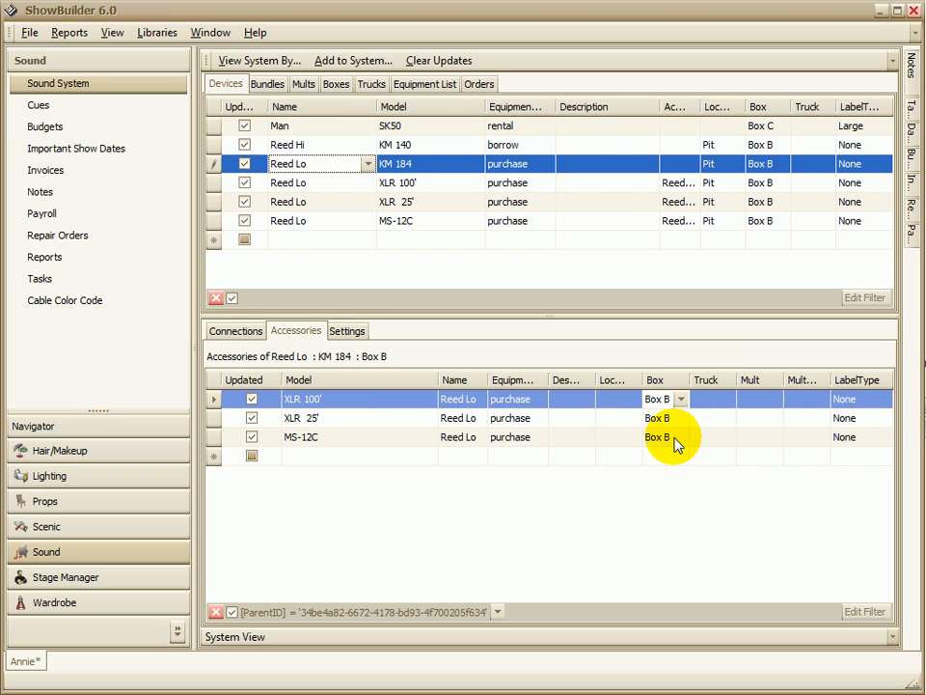
pyautogui.click(675, 439)
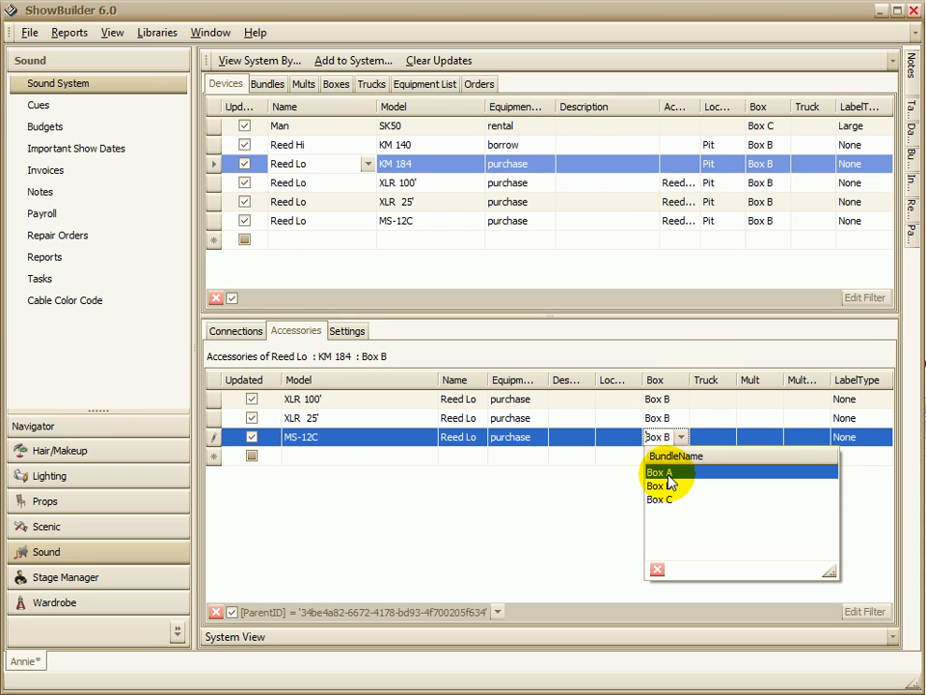
pyautogui.click(668, 474)
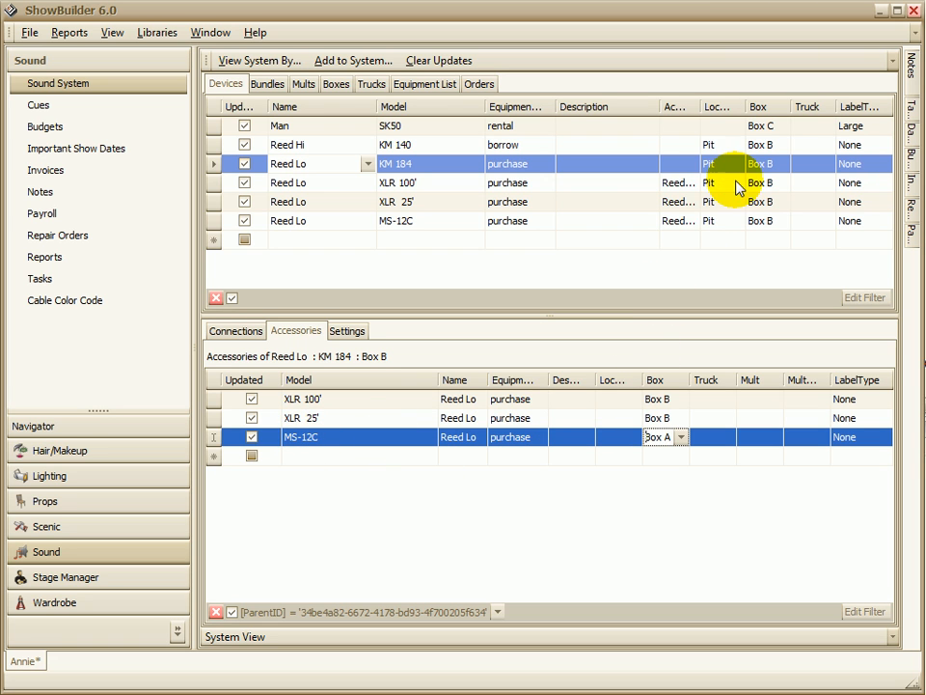
# Step: Assign the Reed Lo KM 184 device to Box C so its accessories take on the new box
pyautogui.click(772, 165)
pyautogui.click(786, 166)
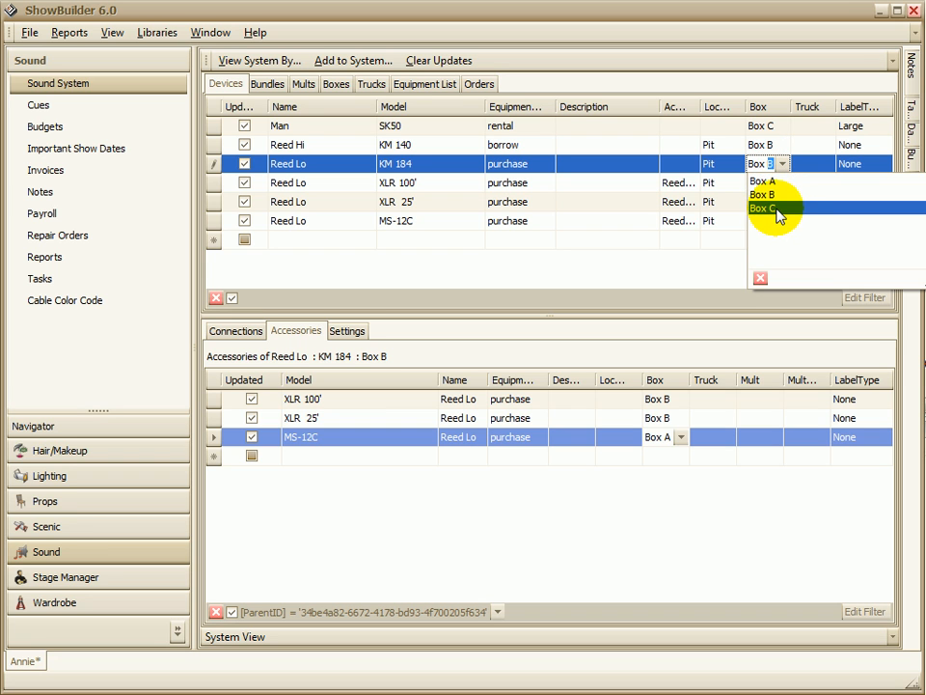
pyautogui.click(778, 209)
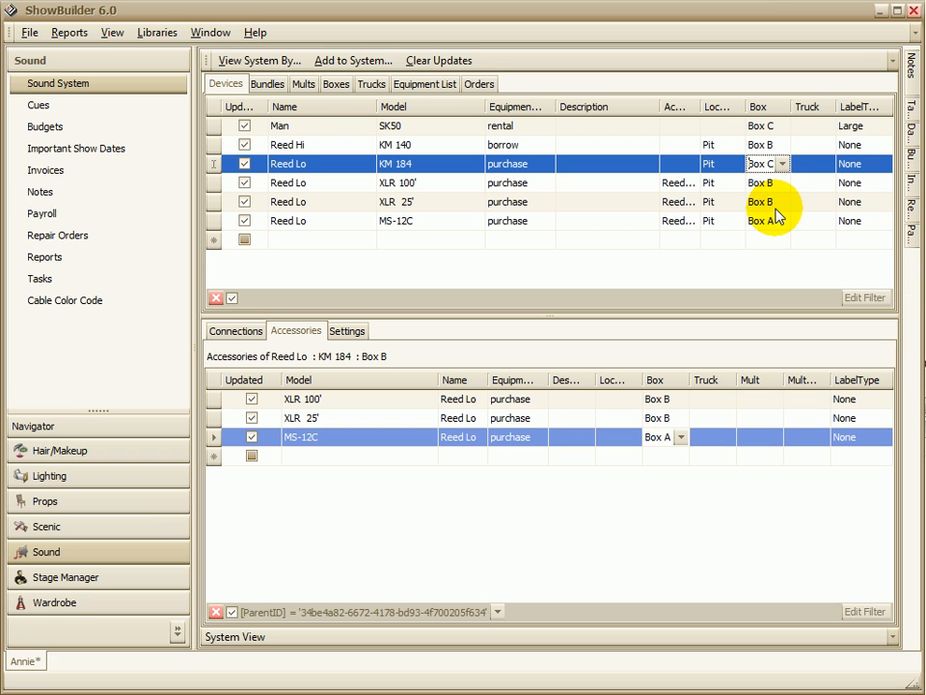
pyautogui.click(797, 165)
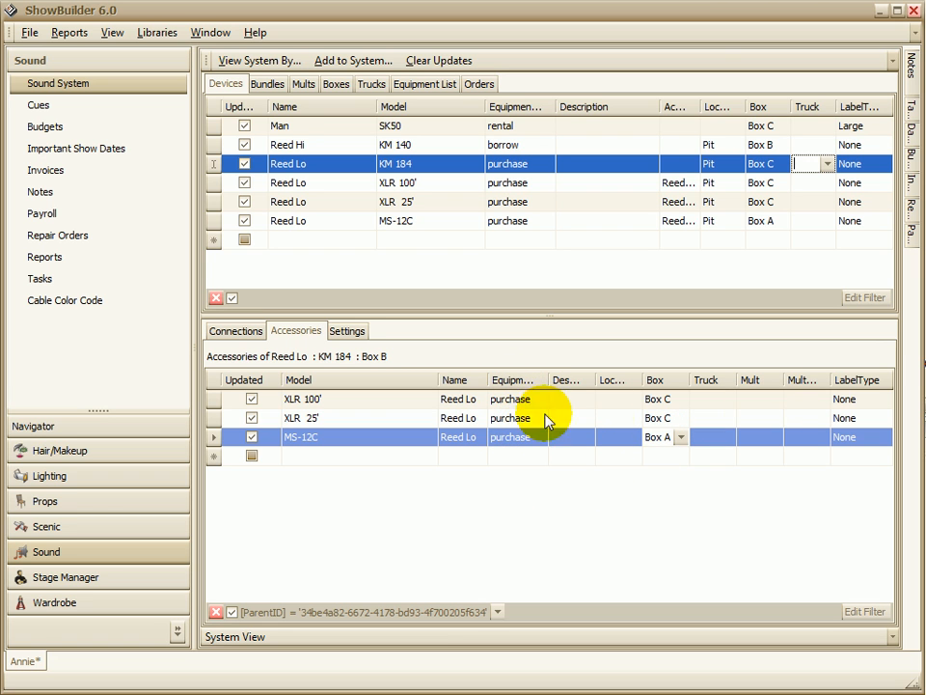
pyautogui.doubleClick(331, 163)
pyautogui.click(331, 164)
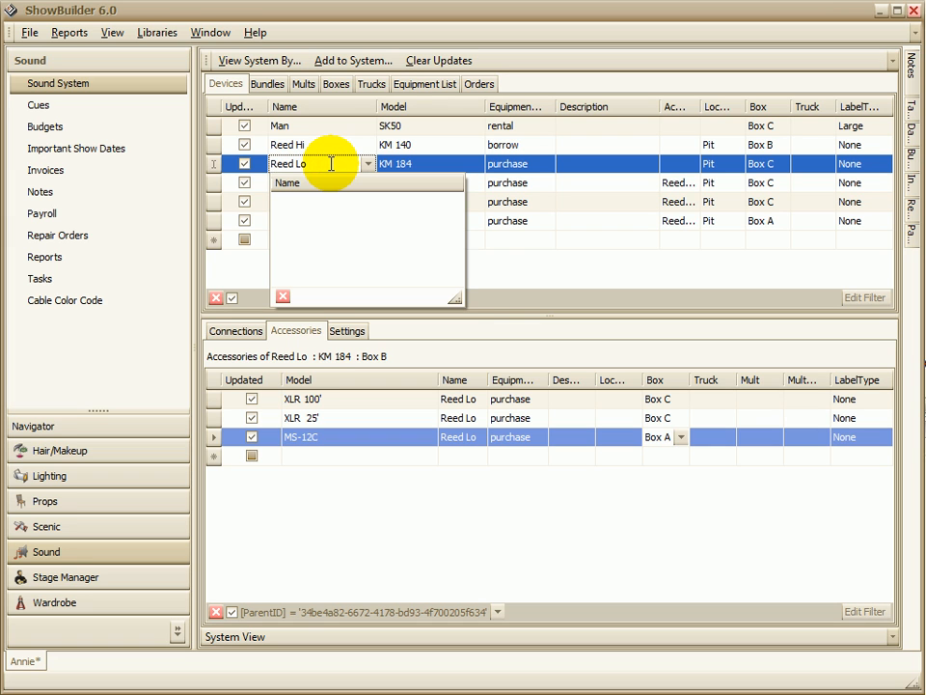
pyautogui.write('1')
pyautogui.press('Return')
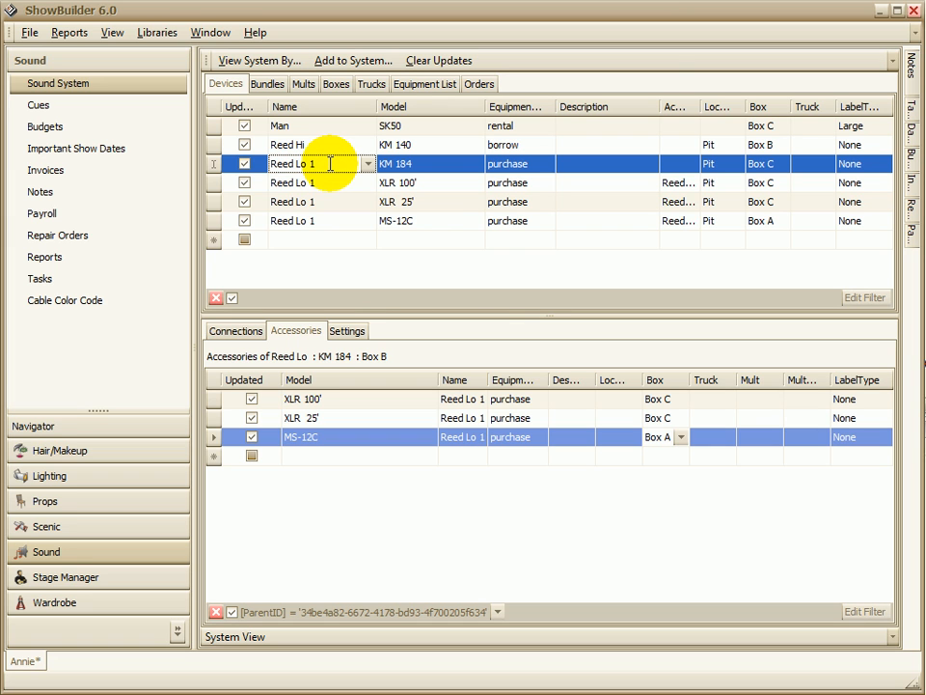
# Step: Remove the 1 from the KM 184 device's name so it reads Reed Lo
pyautogui.click(331, 163)
pyautogui.doubleClick(331, 163)
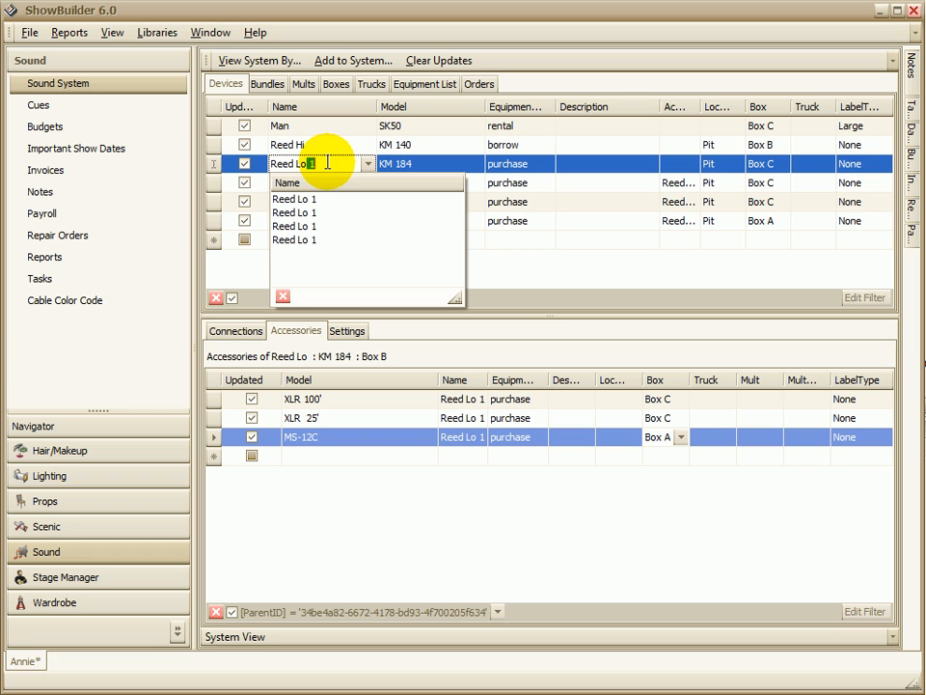
pyautogui.write('1')
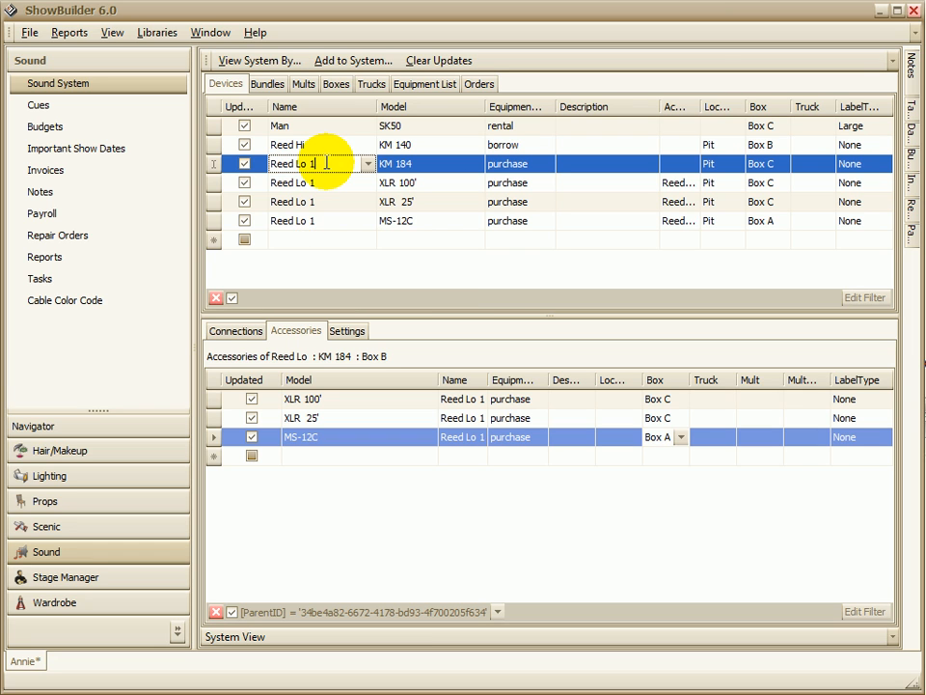
pyautogui.press('BackSpace')
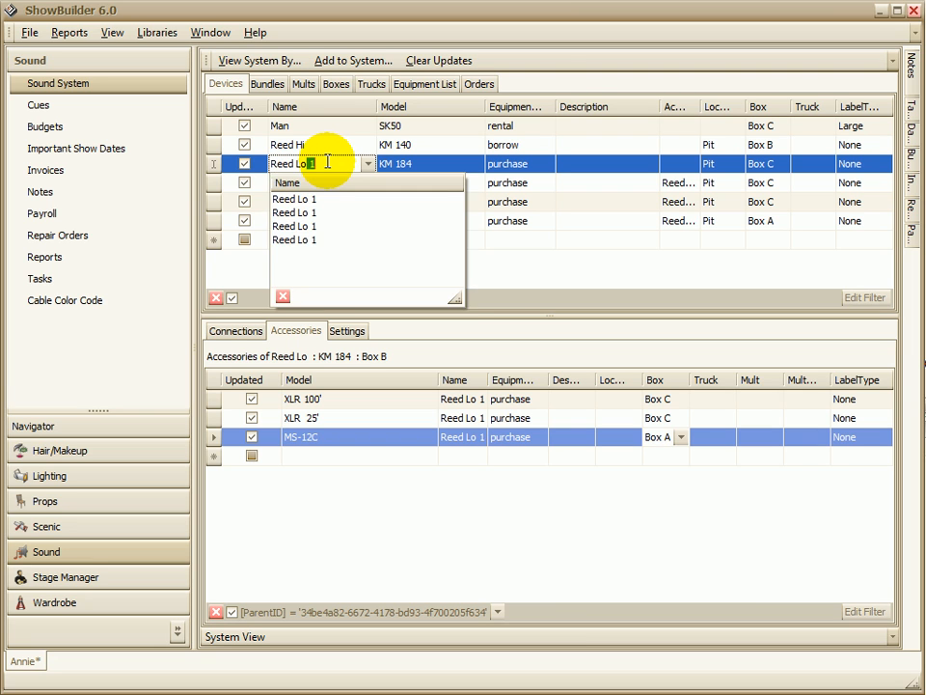
pyautogui.press('Return')
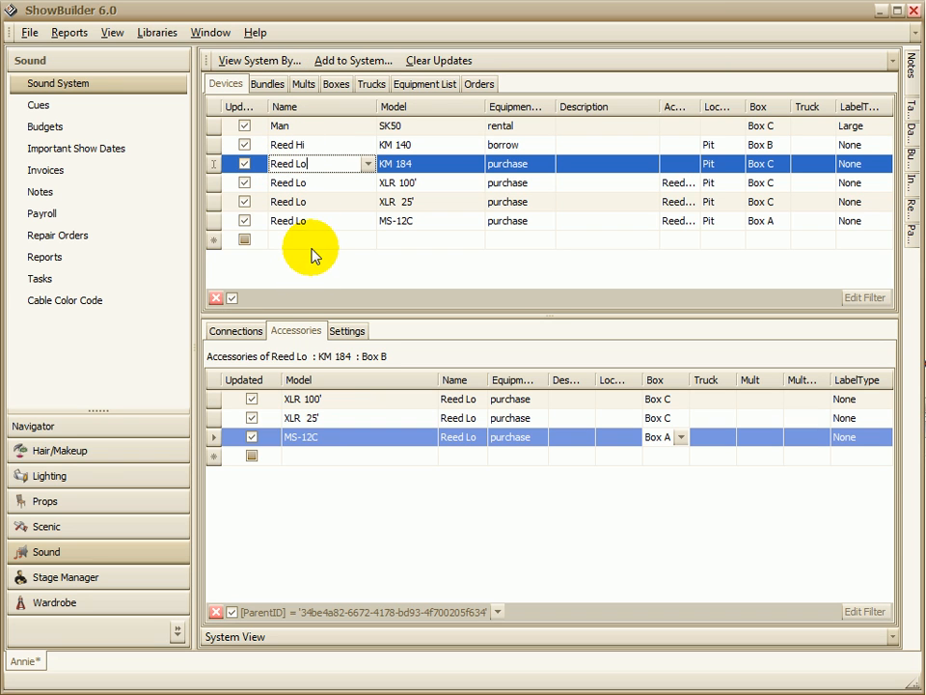
# Step: Open the cast member playing Man from the company list and view the devices assigned to that track
pyautogui.click(53, 425)
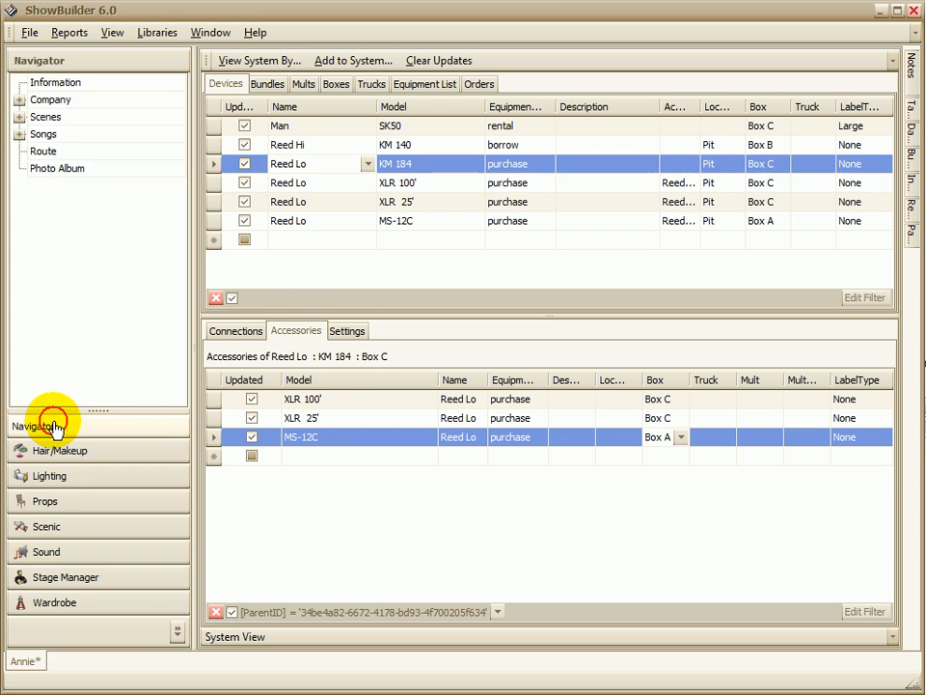
pyautogui.click(19, 99)
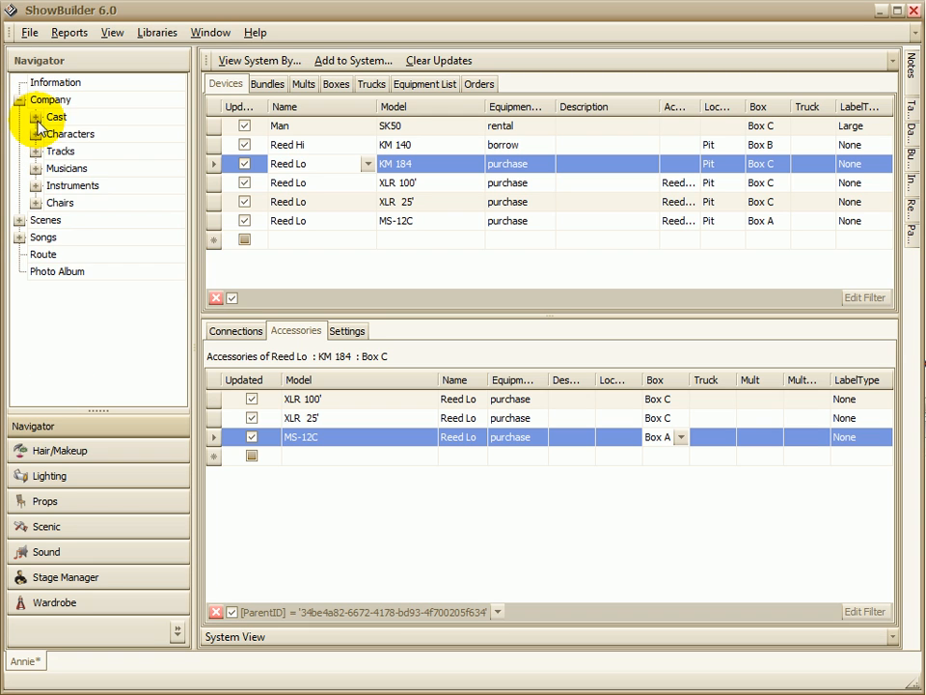
pyautogui.click(36, 117)
pyautogui.click(68, 133)
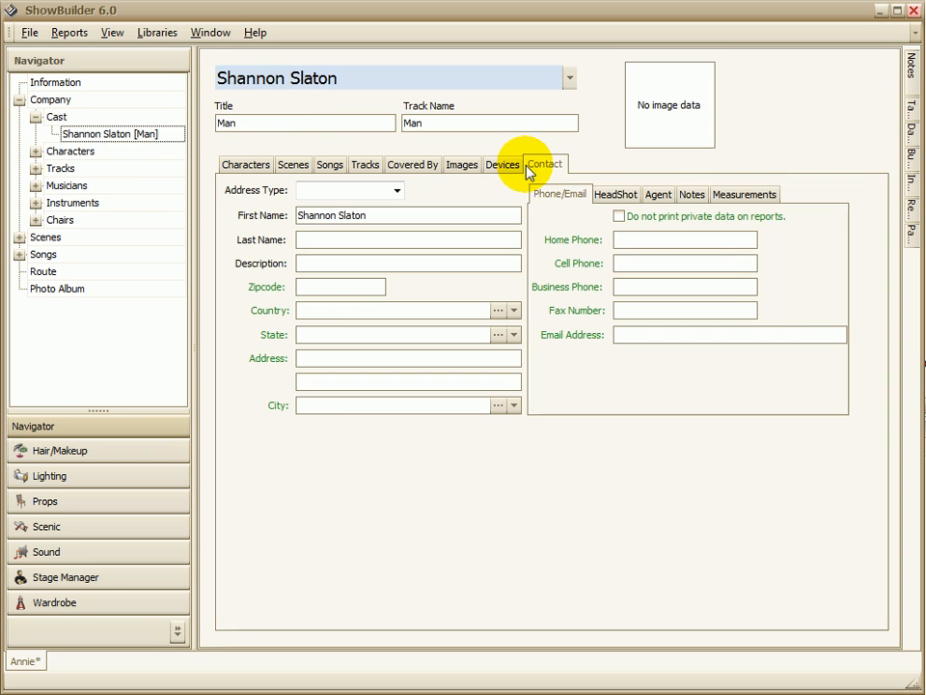
pyautogui.click(505, 166)
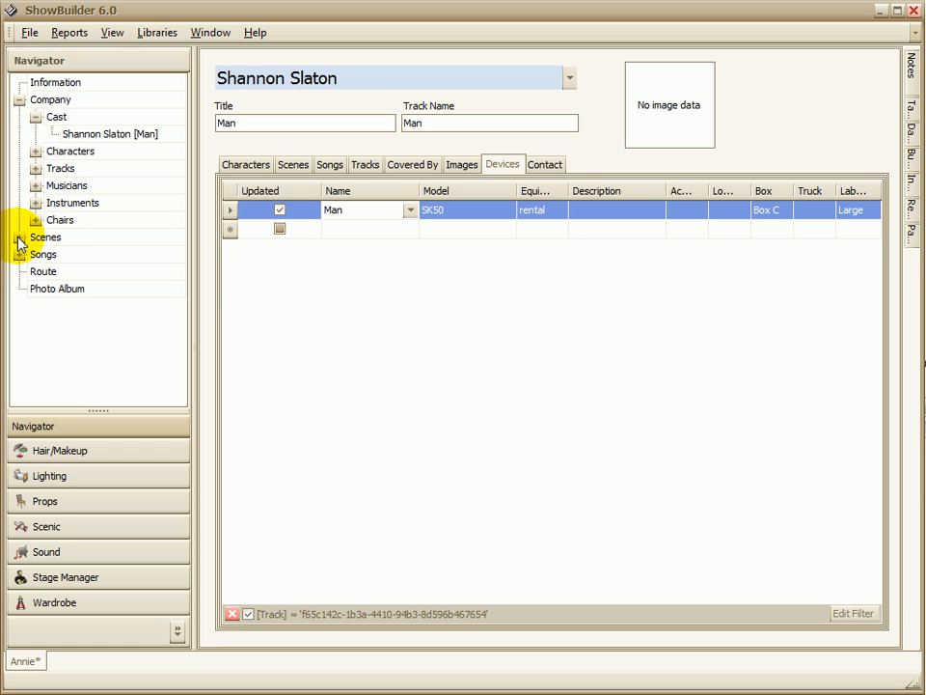
# Step: Open the Reed 1 musician's devices and check the accessories of Reed Hi and Reed Lo
pyautogui.click(35, 185)
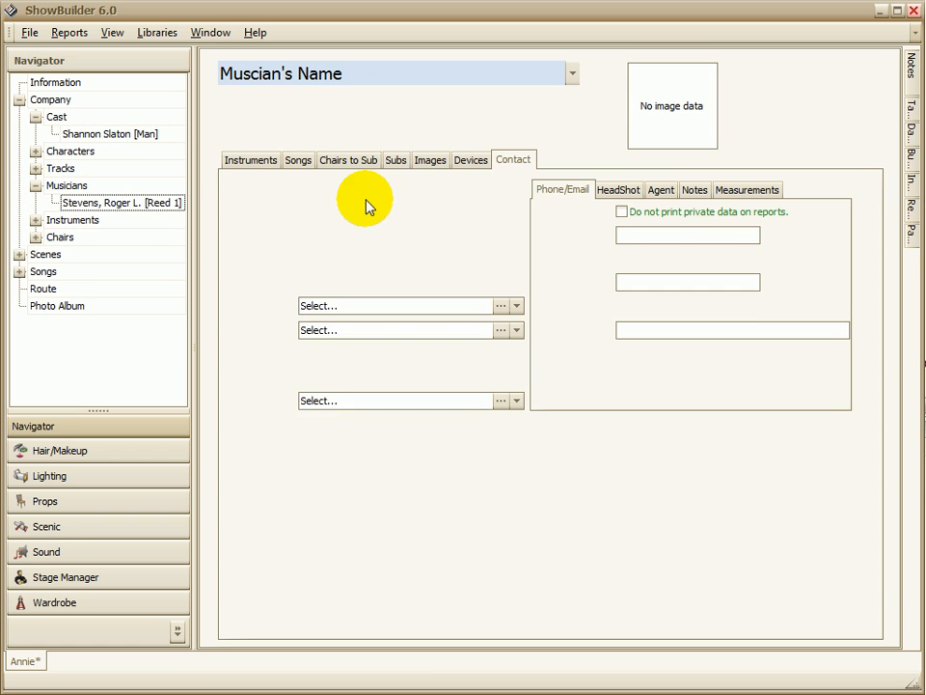
pyautogui.click(469, 161)
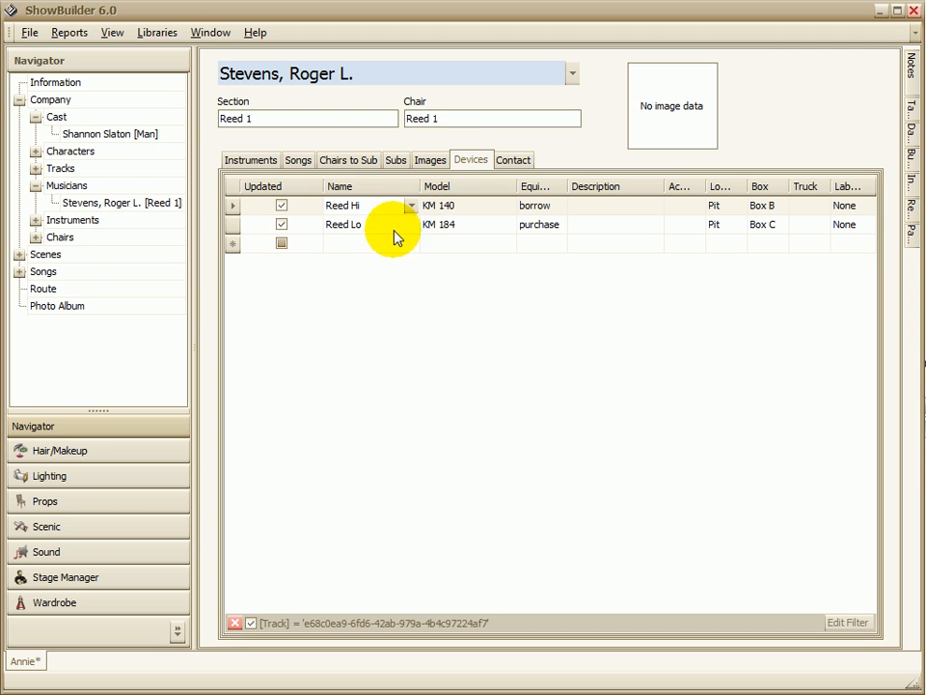
pyautogui.click(447, 206)
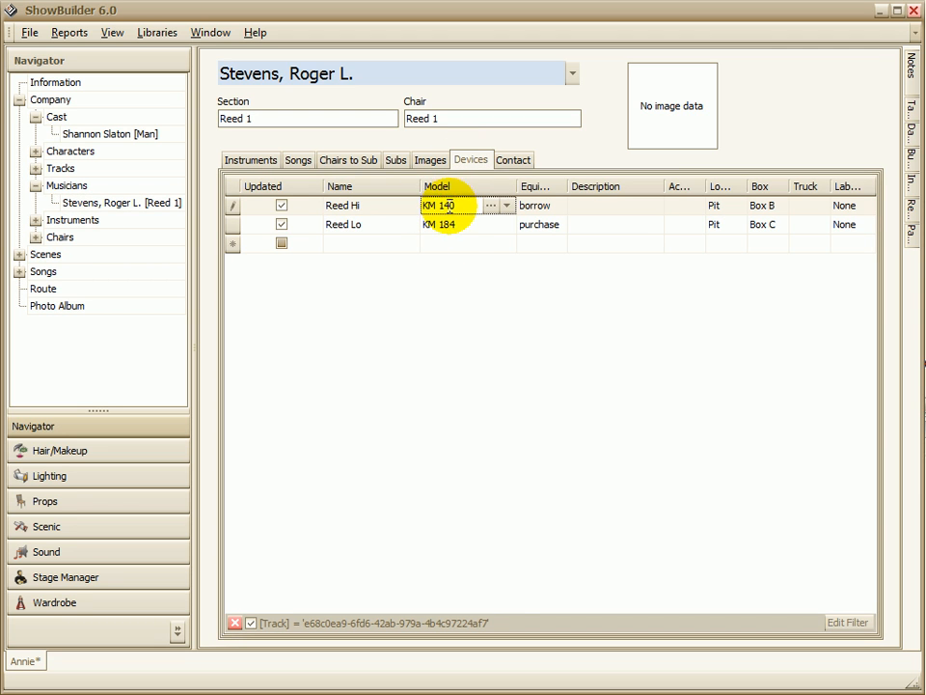
pyautogui.click(453, 224)
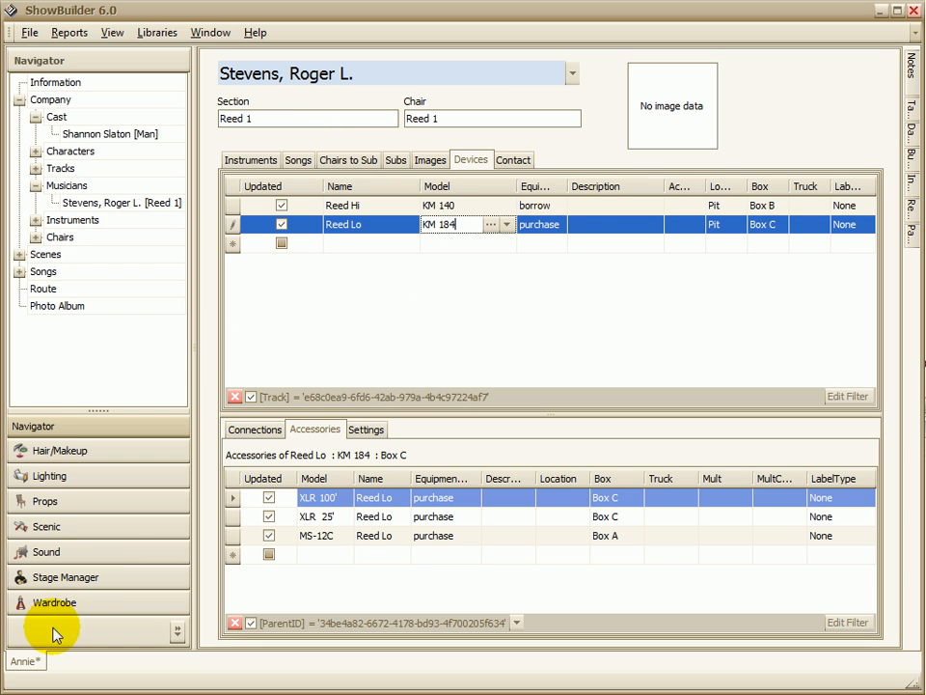
# Step: Return to the sound system, show only parent-level devices, and compare the accessories of Reed Hi and Reed Lo
pyautogui.click(69, 549)
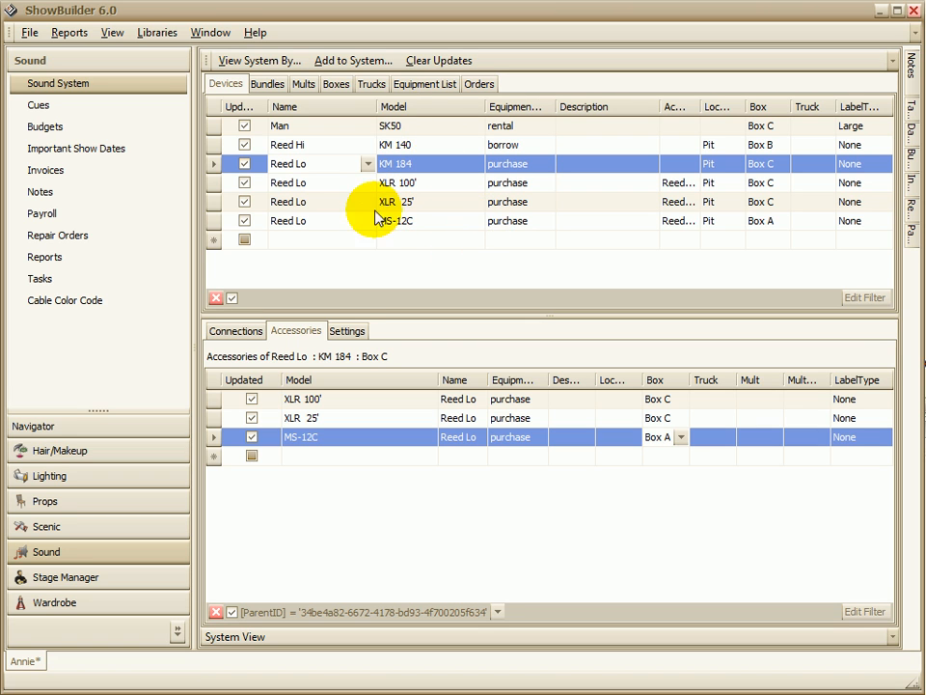
pyautogui.click(255, 63)
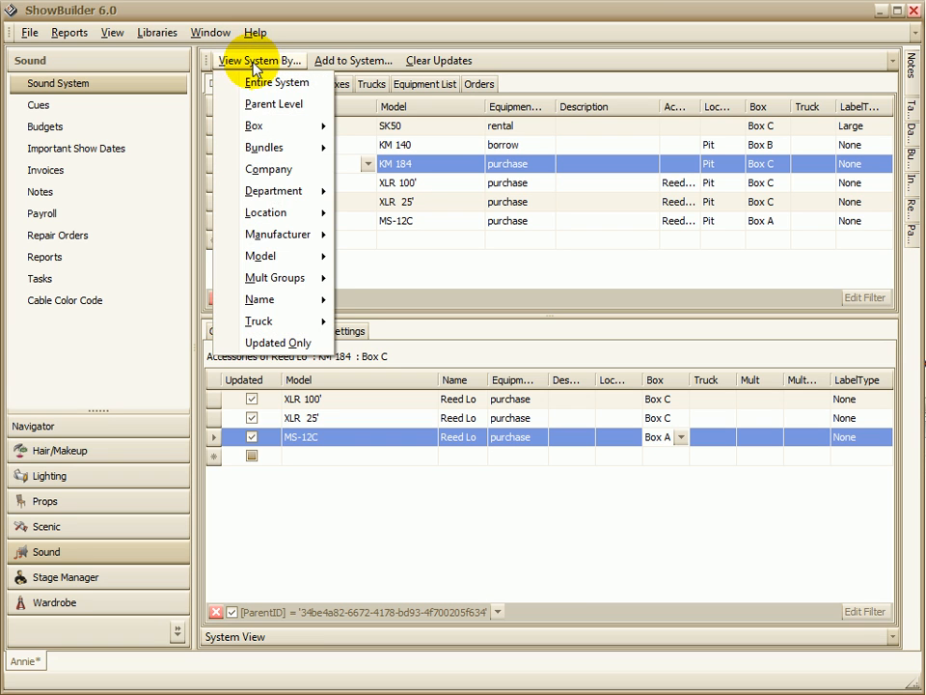
pyautogui.click(273, 104)
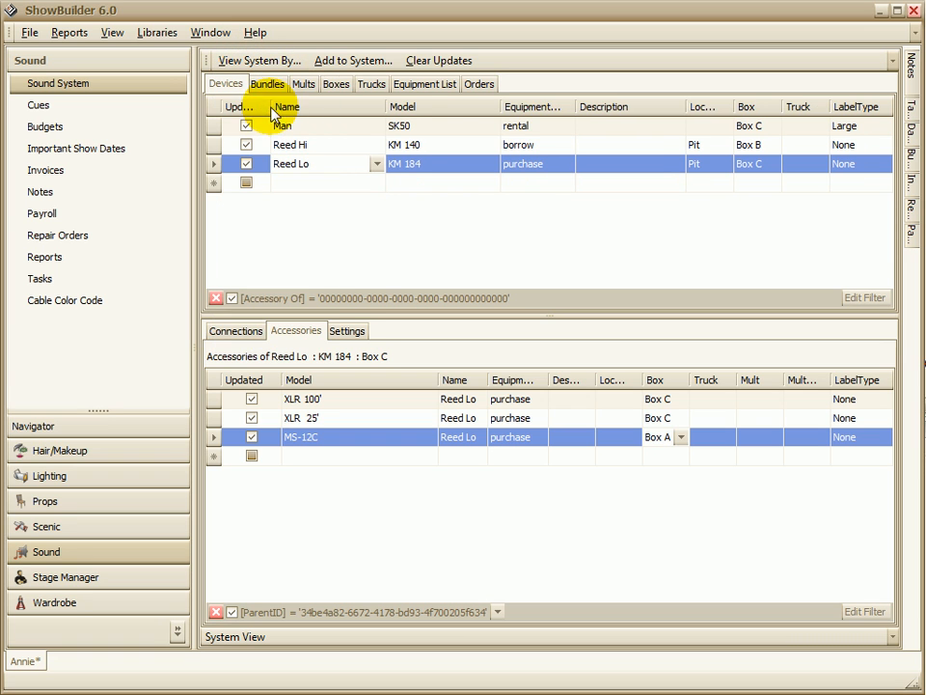
pyautogui.click(443, 144)
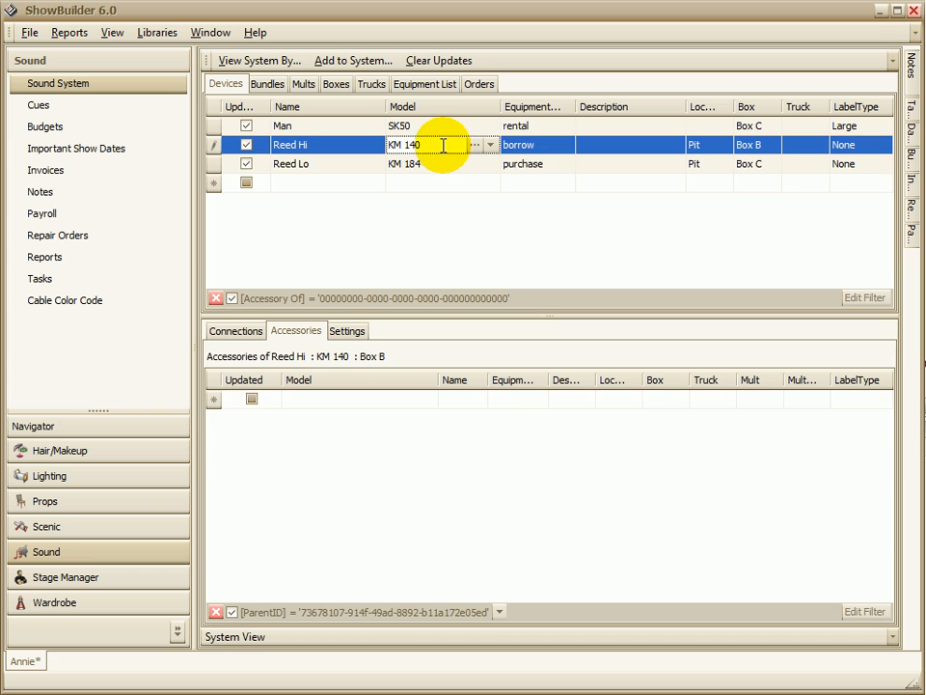
pyautogui.click(439, 164)
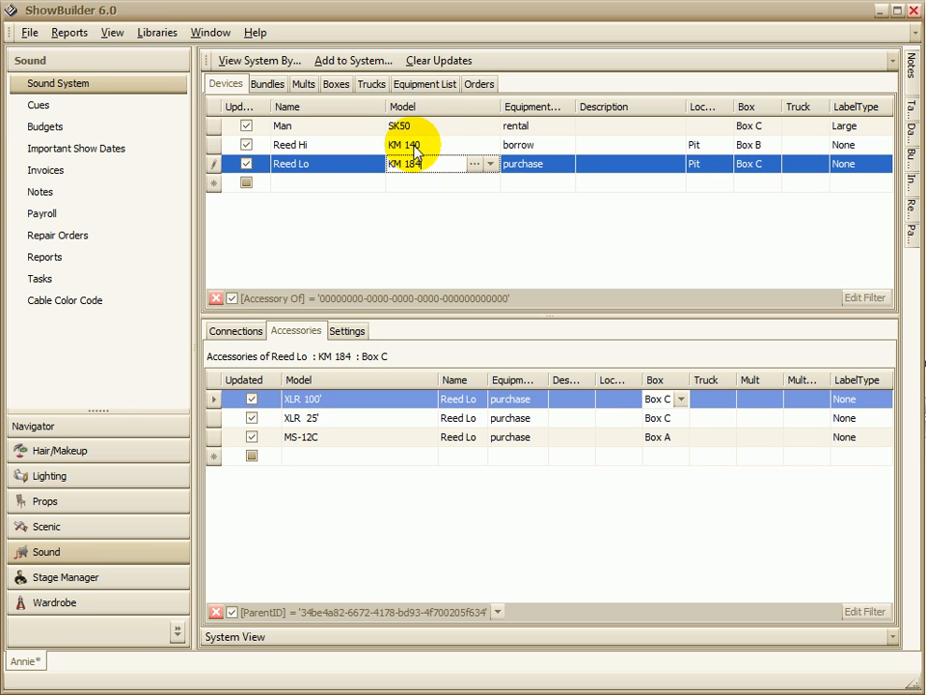
pyautogui.click(432, 143)
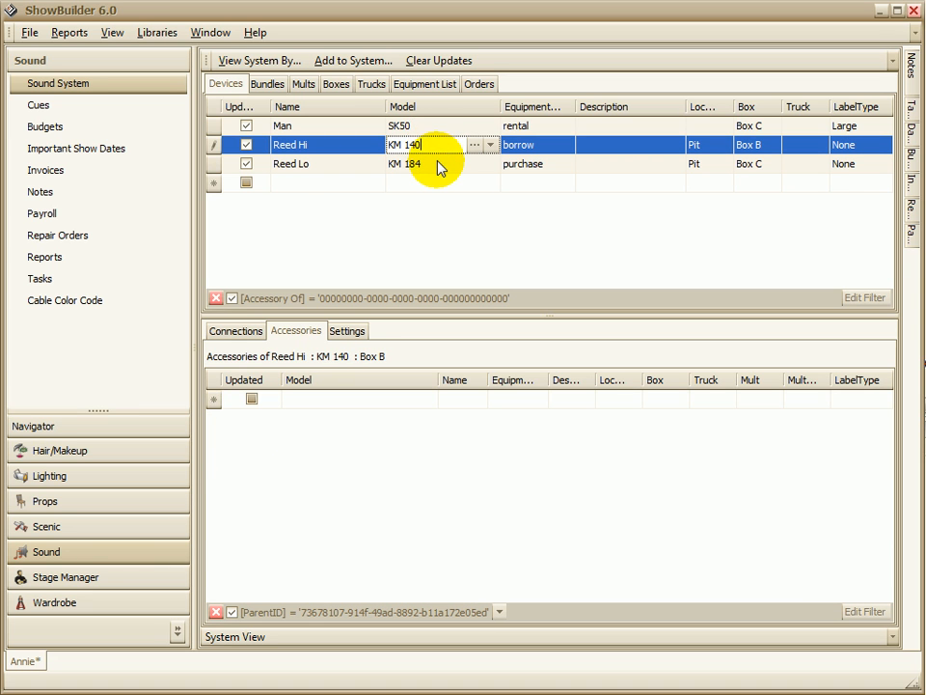
pyautogui.click(436, 164)
# Step: Show the entire system, and narrow the device view to the Pit location
pyautogui.click(229, 60)
pyautogui.click(232, 79)
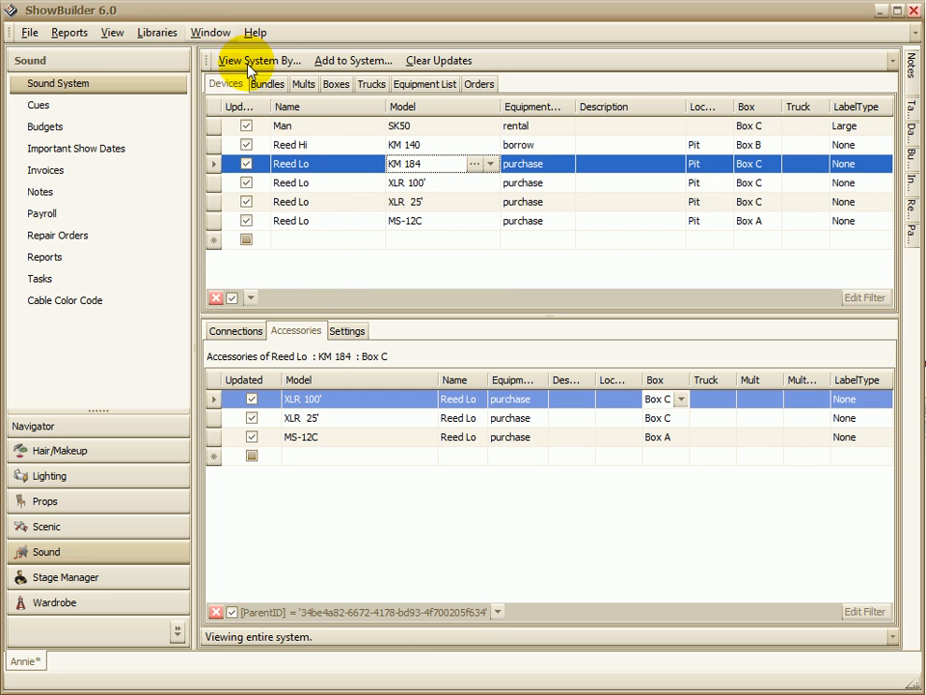
pyautogui.click(230, 59)
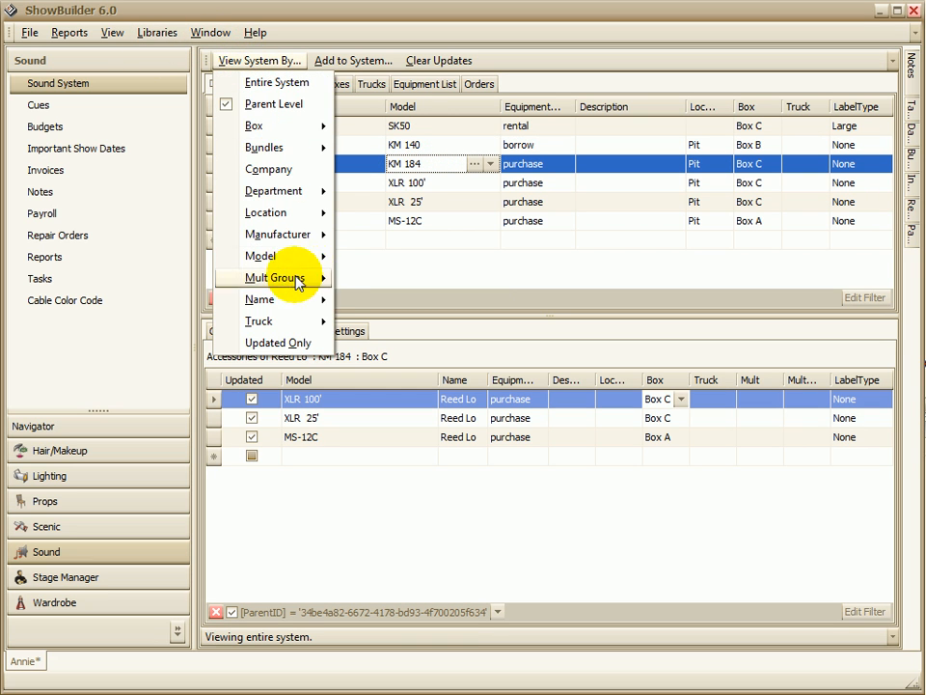
pyautogui.moveTo(241, 214)
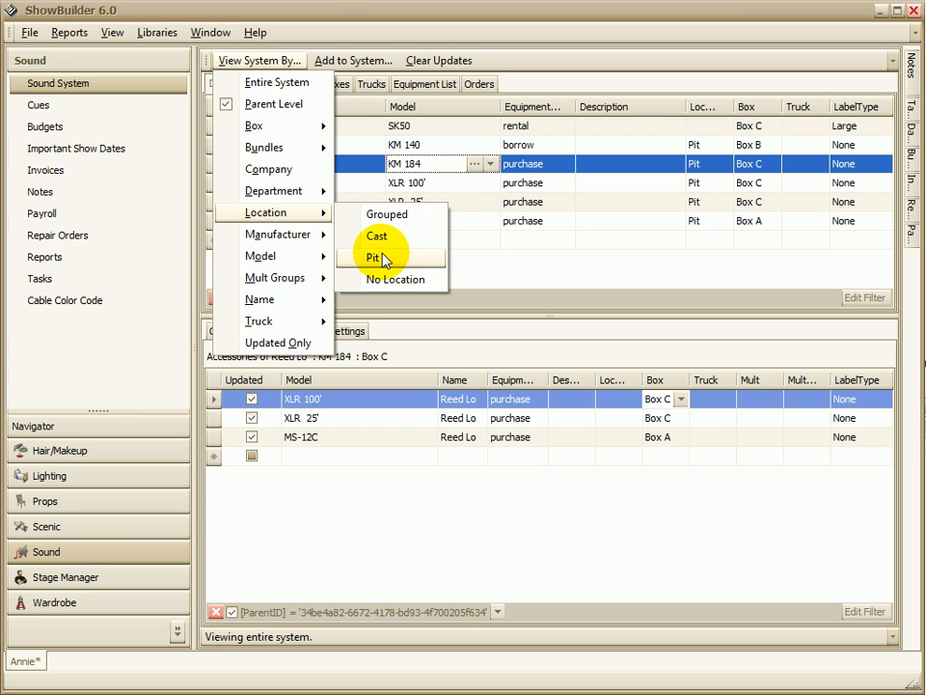
pyautogui.click(380, 258)
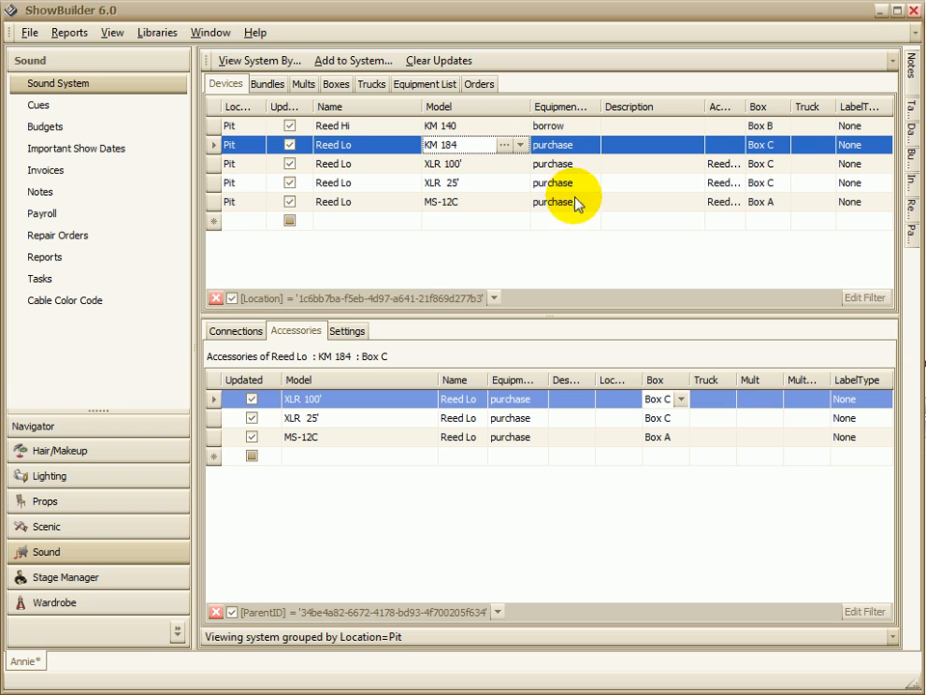
# Step: View only the system devices made by the manufacturer NEUMANN
pyautogui.click(232, 60)
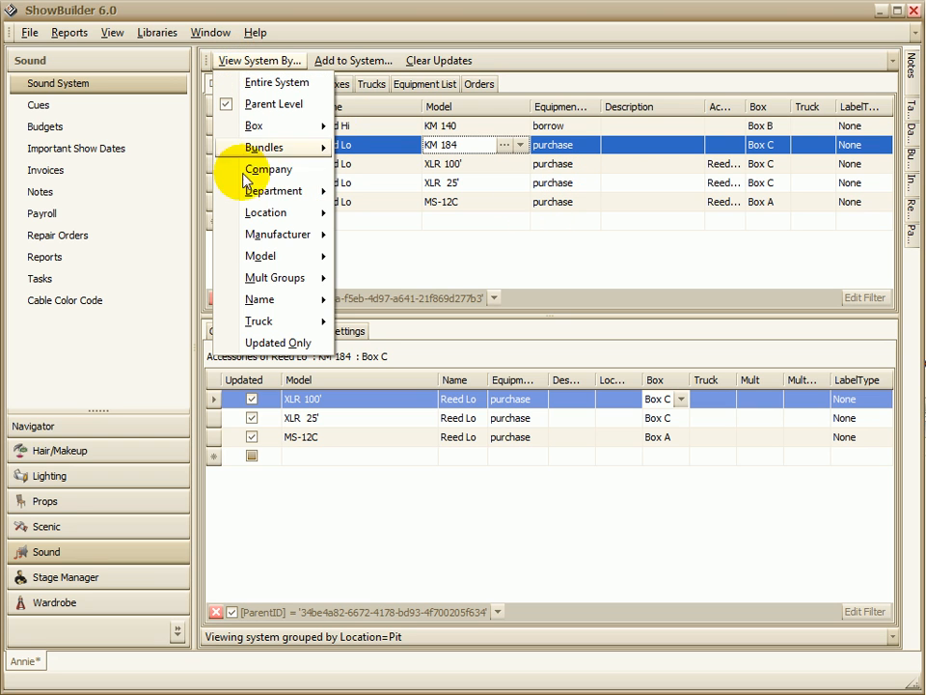
pyautogui.moveTo(253, 234)
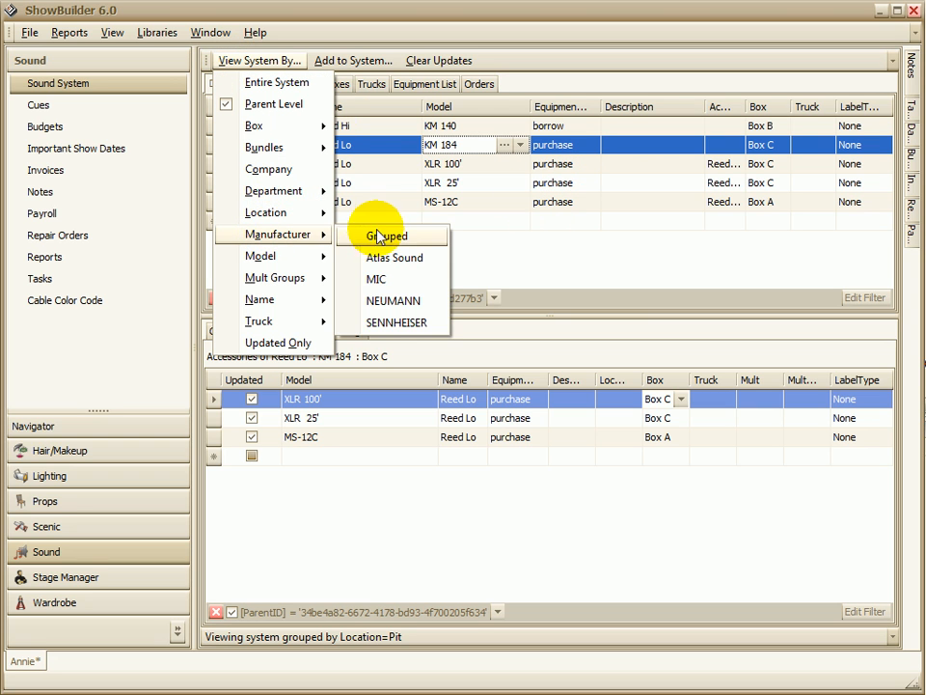
pyautogui.click(386, 301)
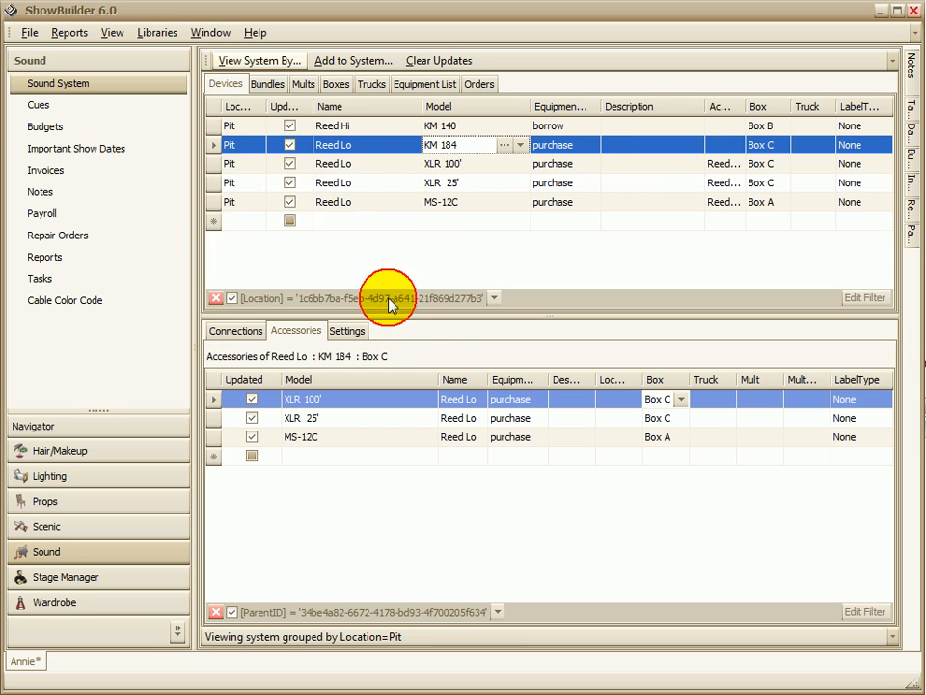
# Step: View only the system devices of model KM 184
pyautogui.click(223, 57)
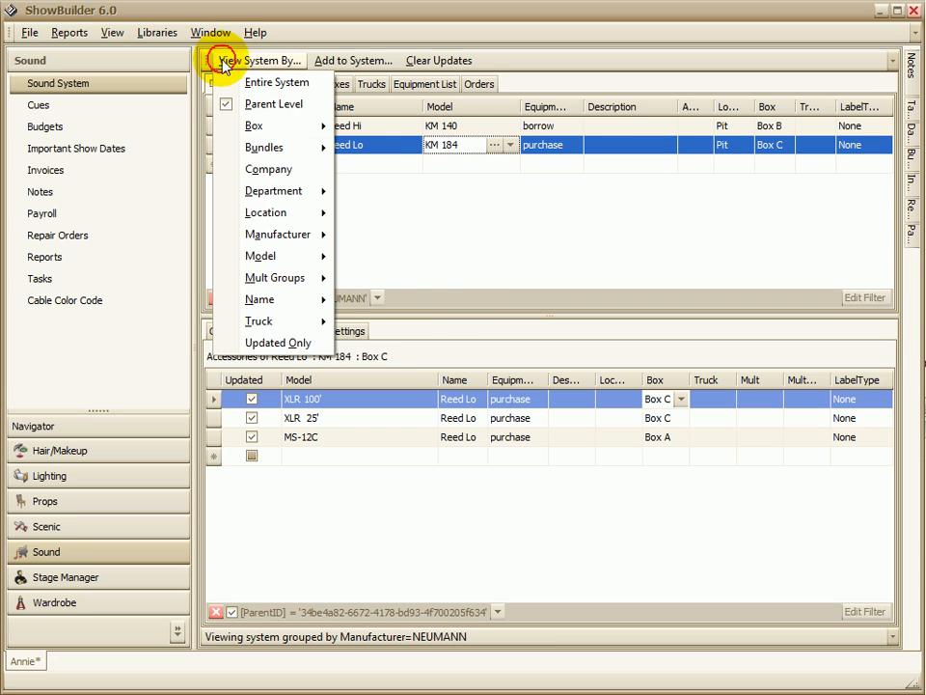
pyautogui.moveTo(285, 256)
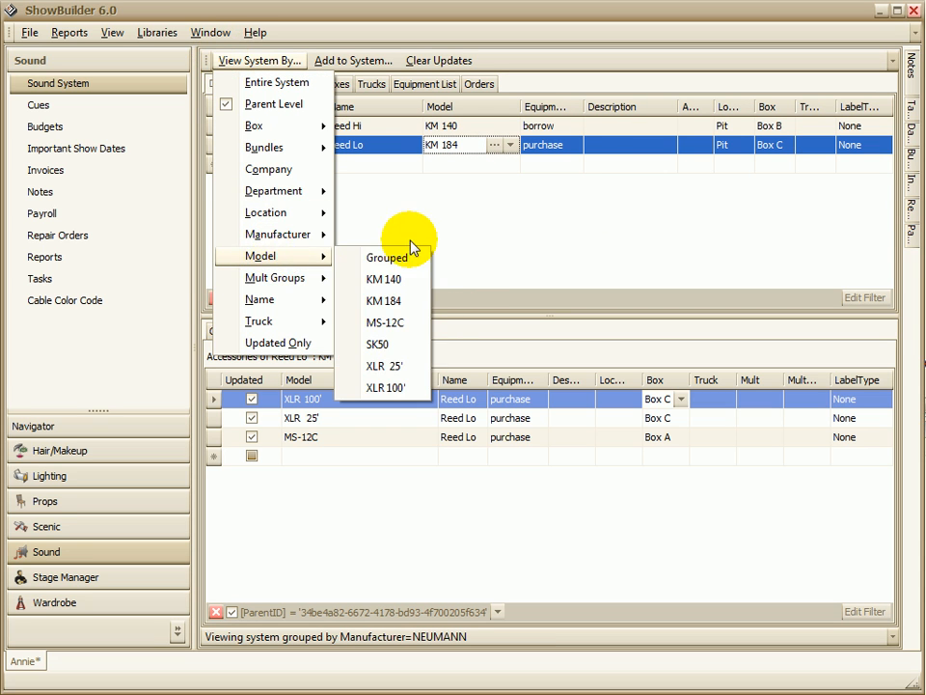
pyautogui.click(386, 301)
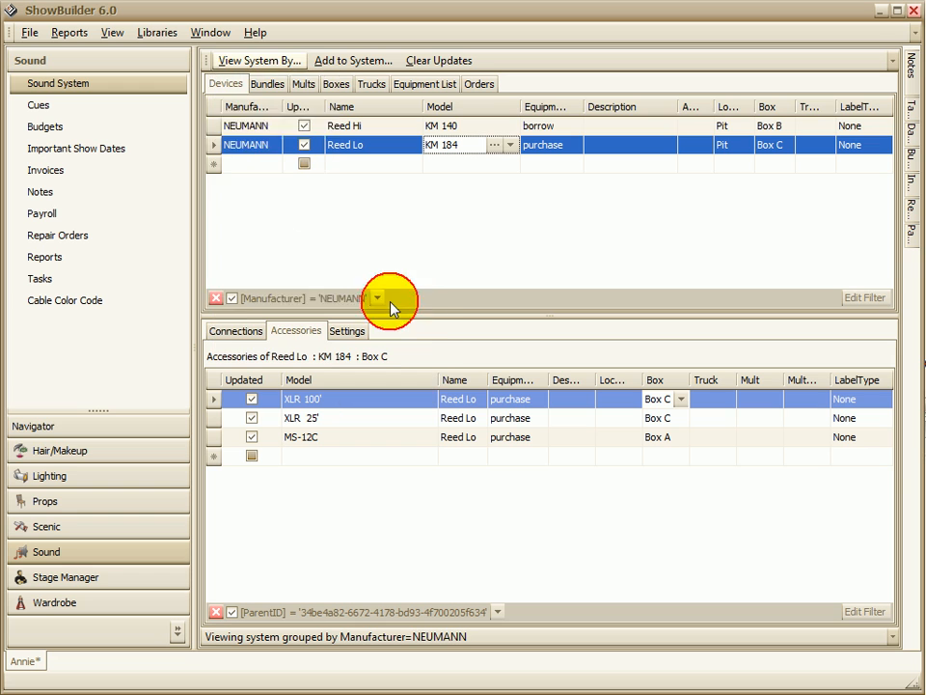
# Step: View only the system devices packed in Box B, and return to viewing the entire system
pyautogui.click(220, 58)
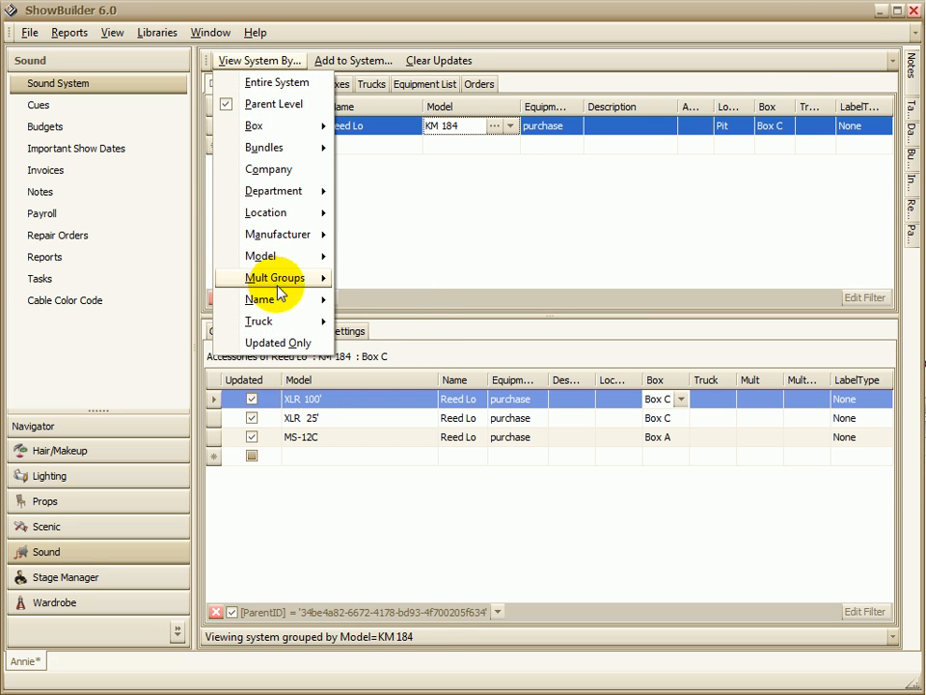
pyautogui.moveTo(284, 324)
pyautogui.moveTo(286, 138)
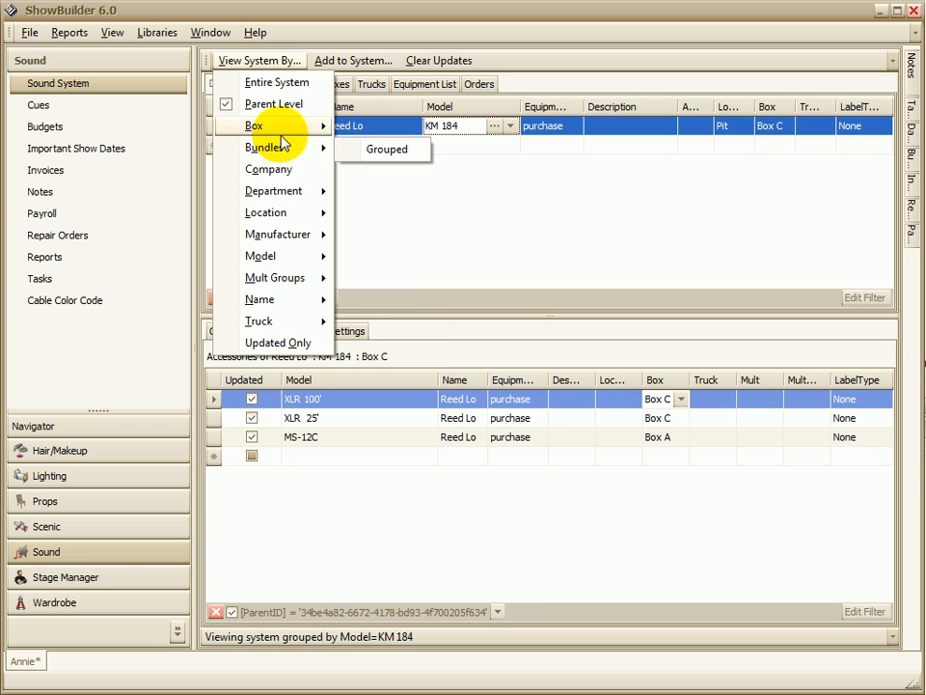
pyautogui.click(386, 170)
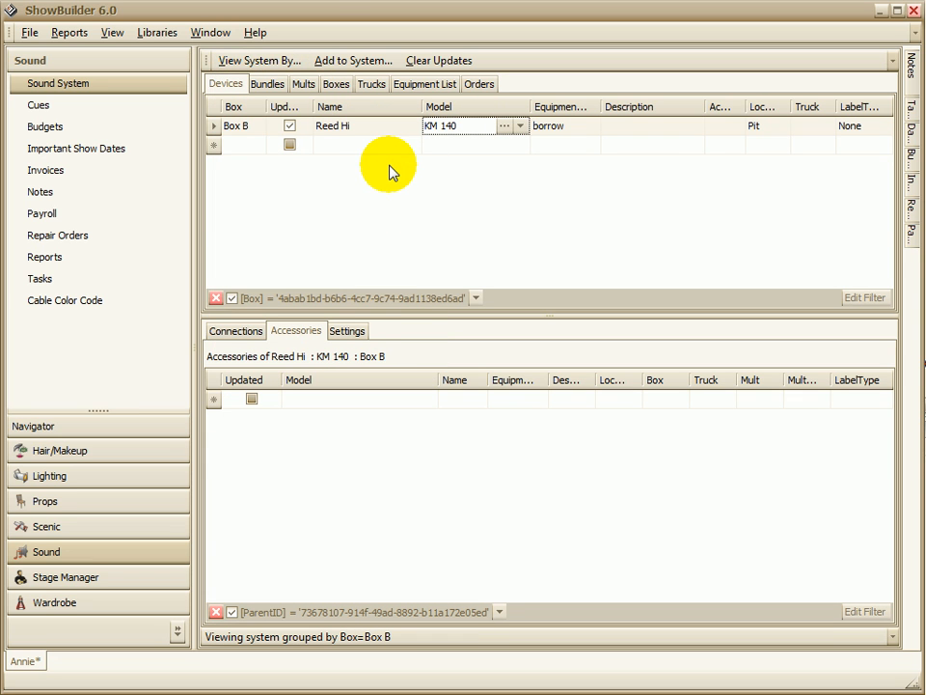
pyautogui.click(231, 60)
pyautogui.click(236, 83)
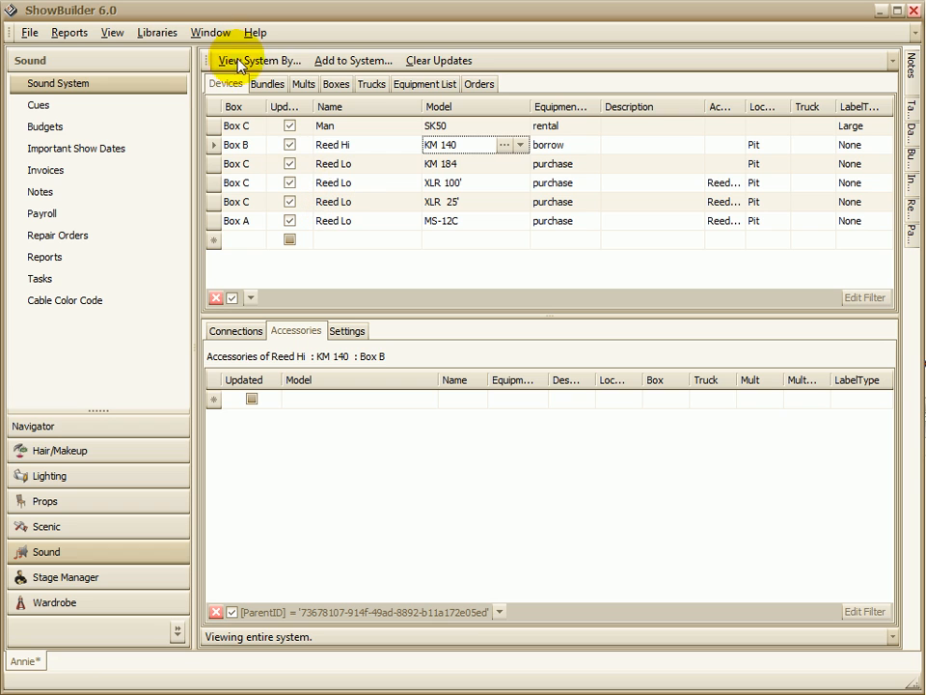
# Step: Open the equipment catalog for adding devices to the system, and show only the models made by AKG
pyautogui.click(367, 64)
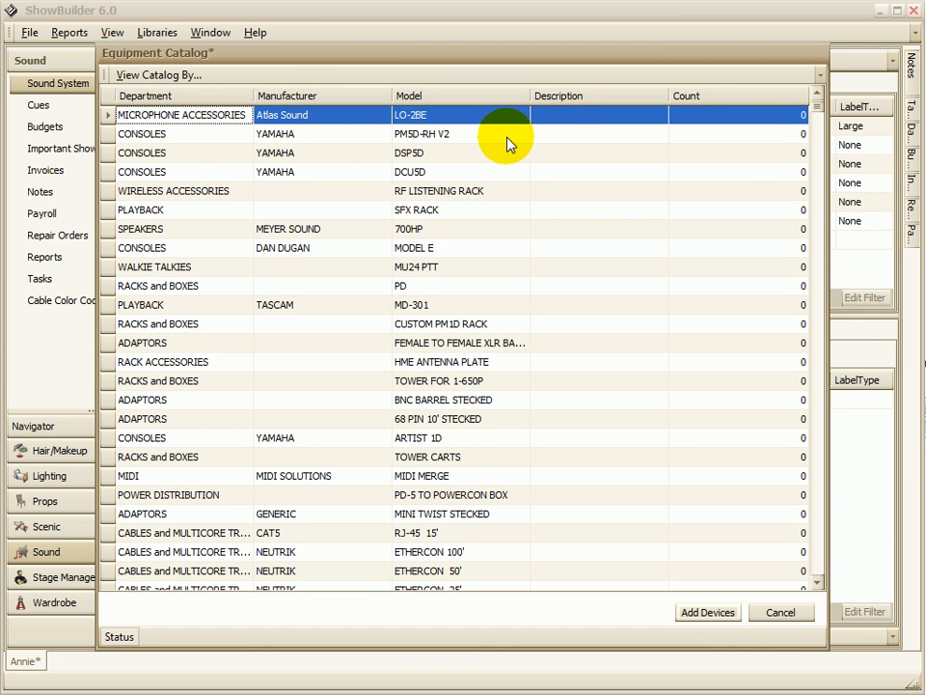
pyautogui.click(154, 76)
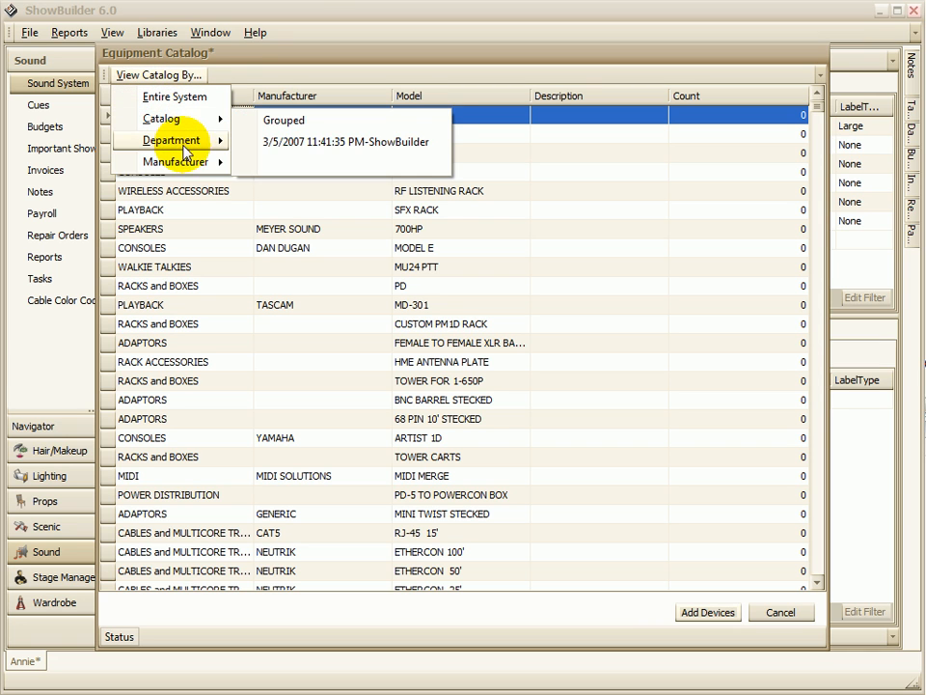
pyautogui.moveTo(193, 166)
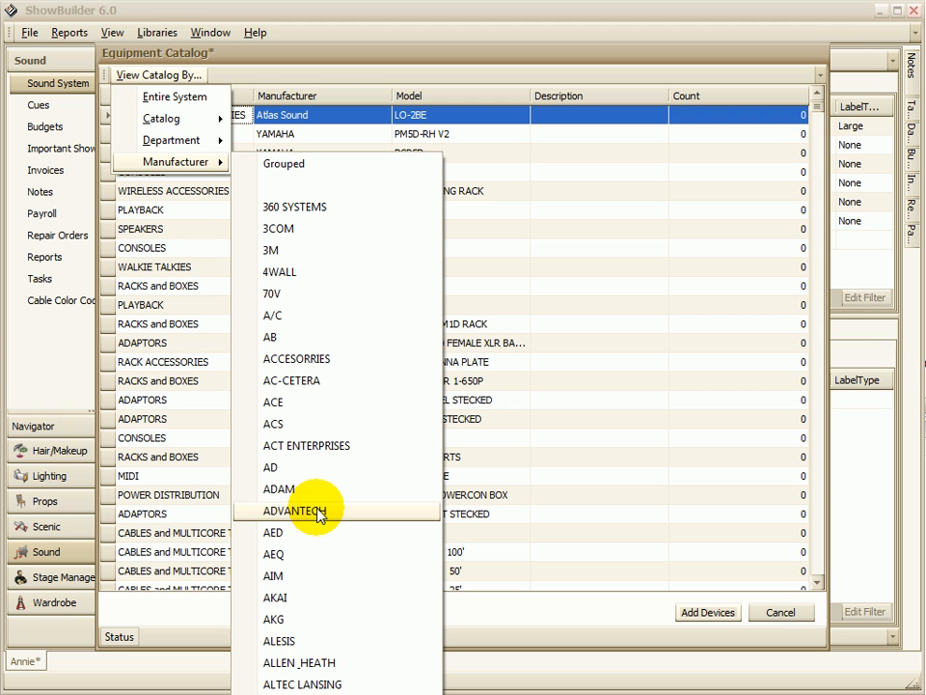
pyautogui.click(287, 619)
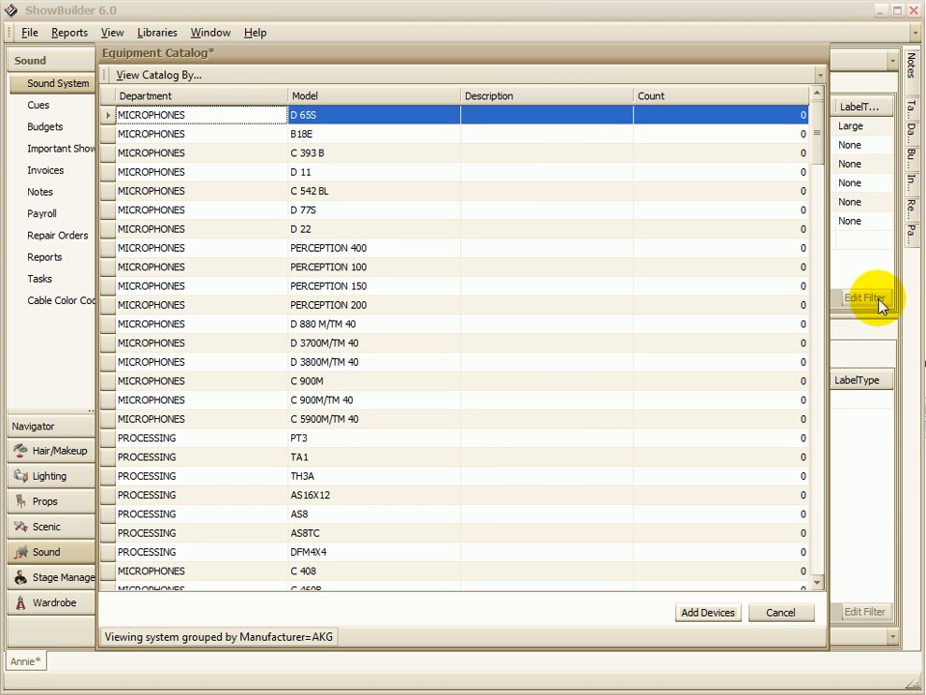
pyautogui.scroll(-1, 806, 134)
pyautogui.scroll(1, 800, 129)
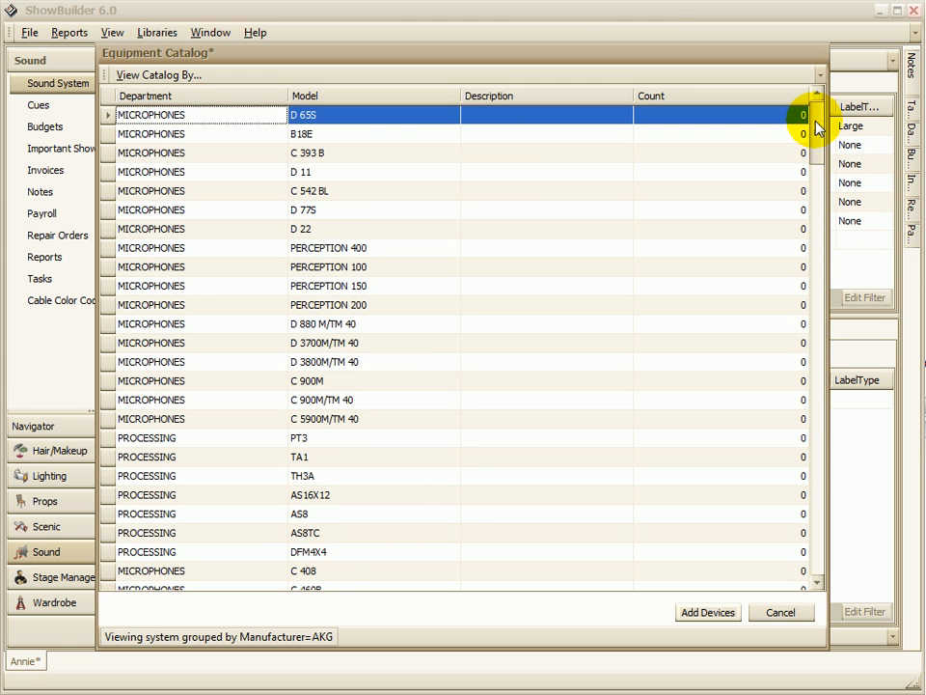
# Step: Set the count of the AKG C 393 B microphone to 4 and of the D 11 to 2
pyautogui.click(354, 157)
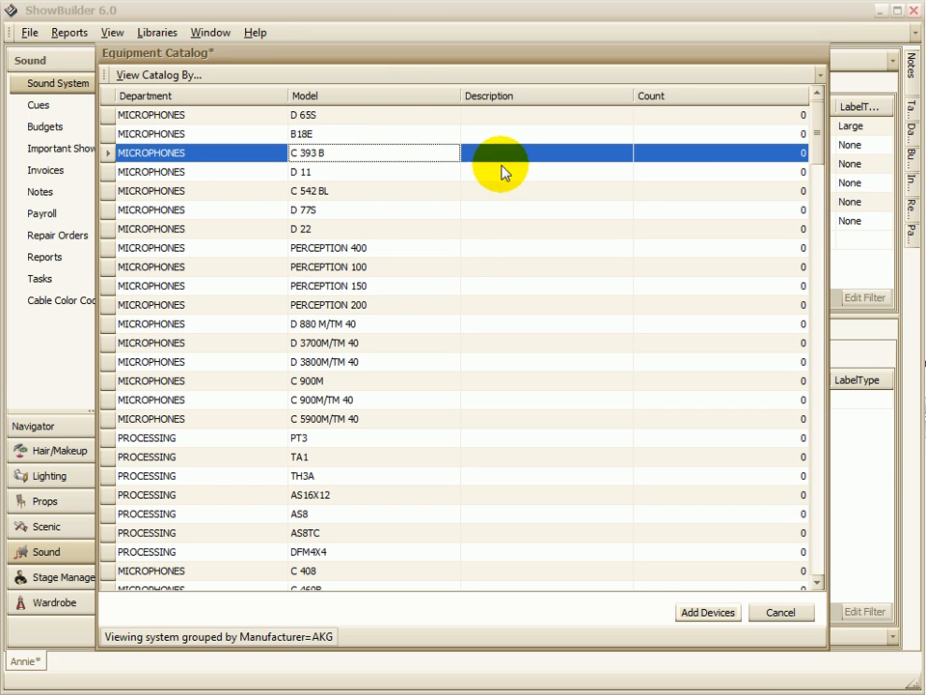
pyautogui.click(796, 154)
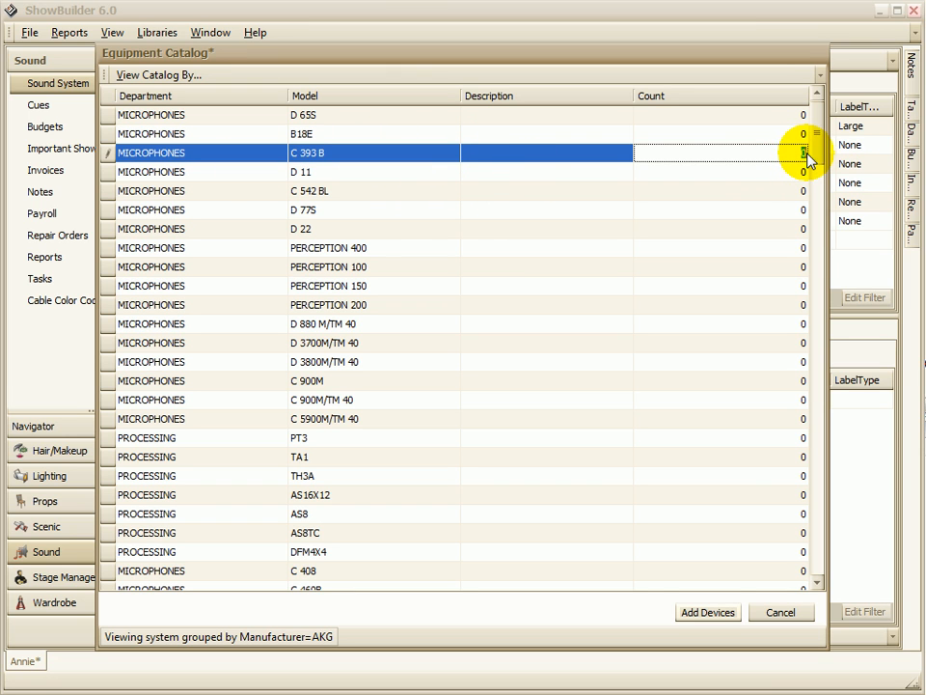
pyautogui.write('4')
pyautogui.press('Down')
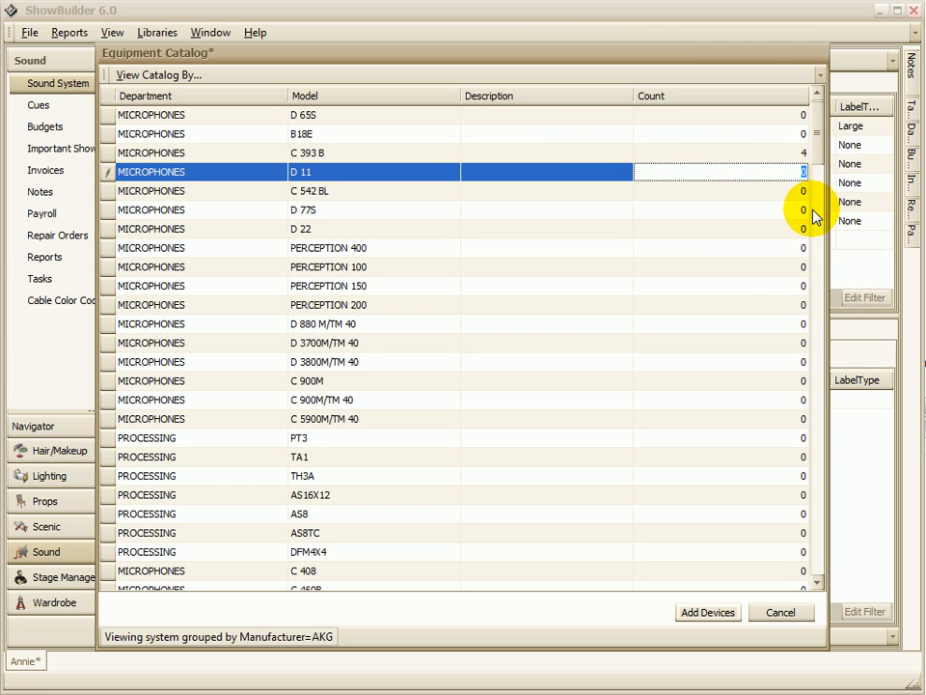
# Step: Sort the AKG catalog entries by model, and set the count of the D 112 microphone to 1
pyautogui.click(398, 96)
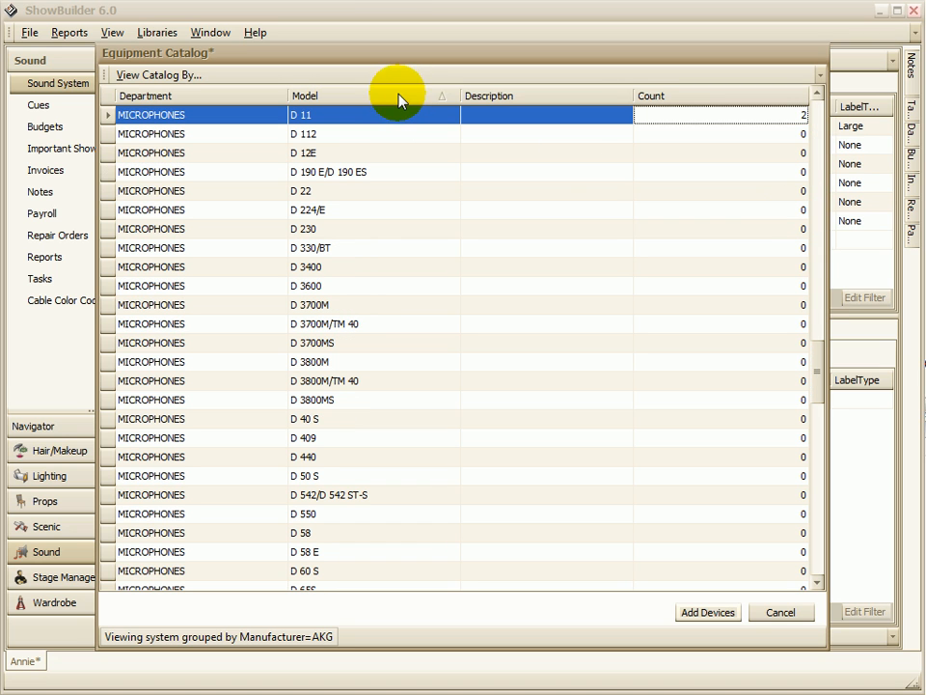
pyautogui.click(413, 138)
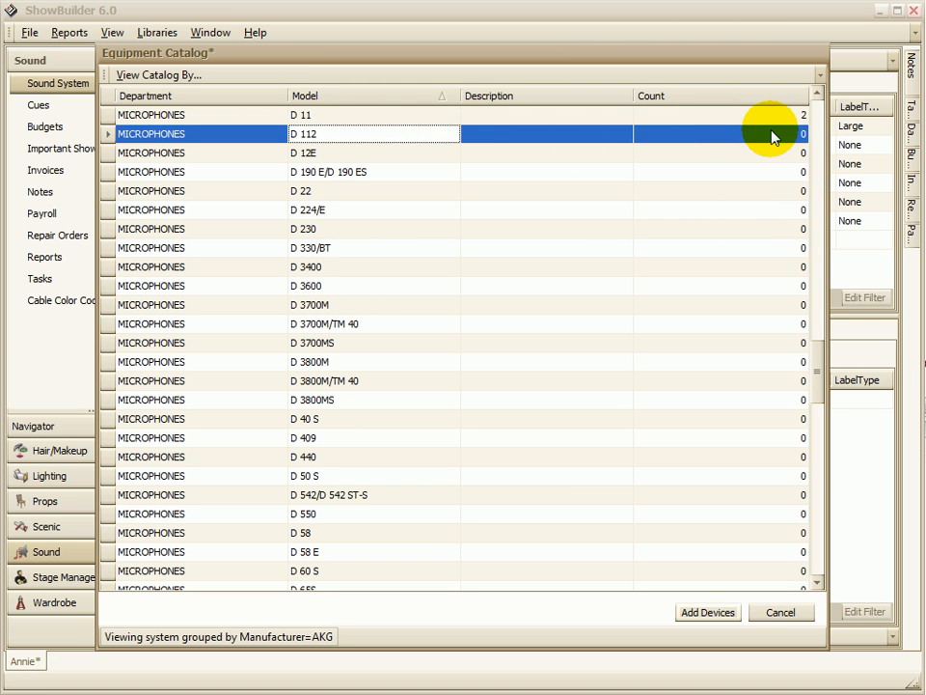
pyautogui.click(802, 133)
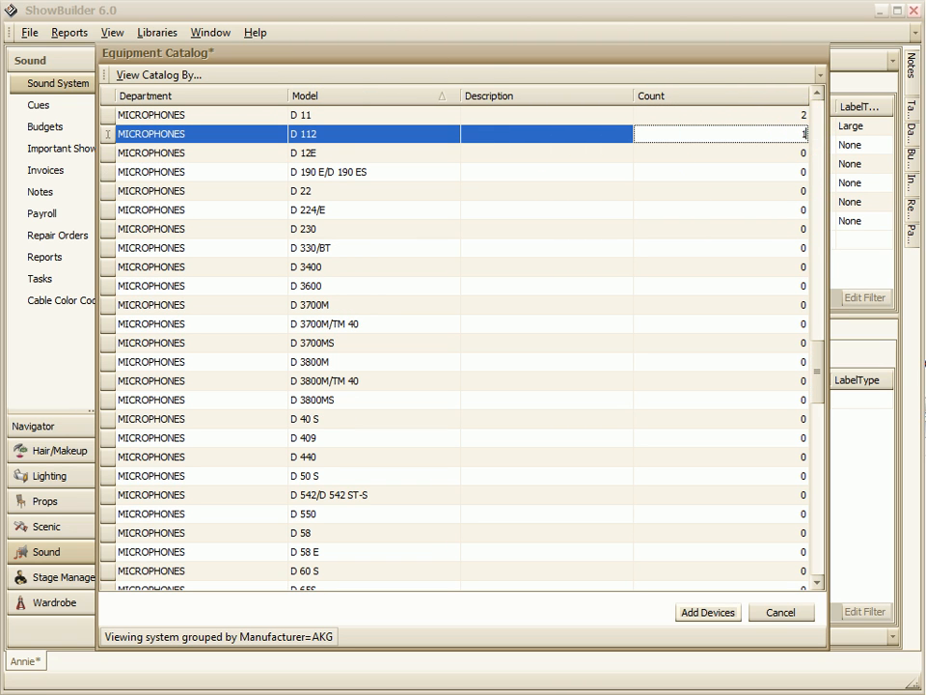
# Step: View only the catalog models in the AMPLIFIERS department
pyautogui.click(155, 75)
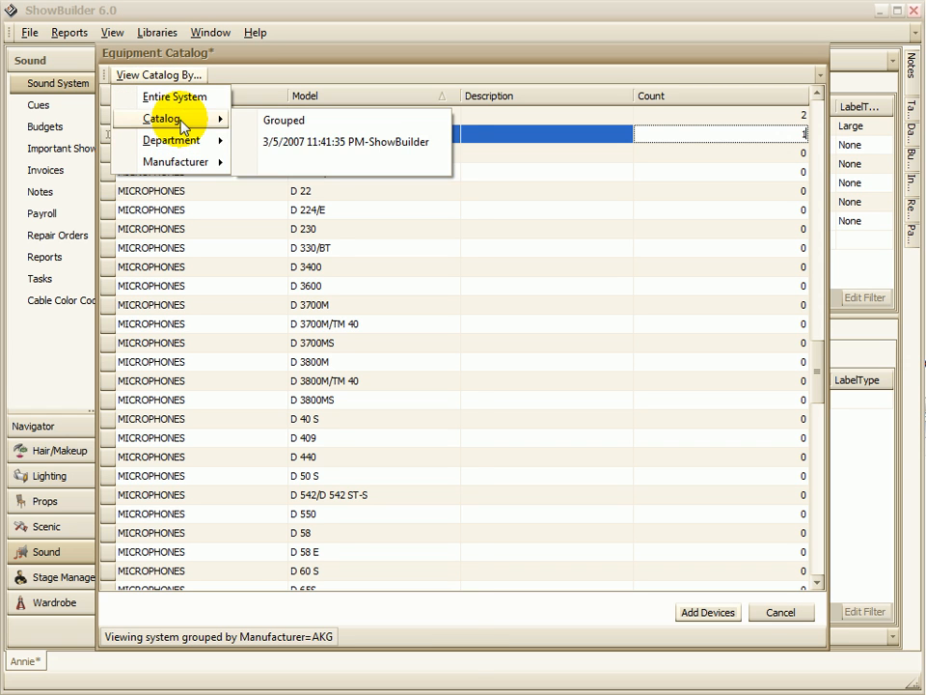
pyautogui.moveTo(185, 142)
pyautogui.click(298, 190)
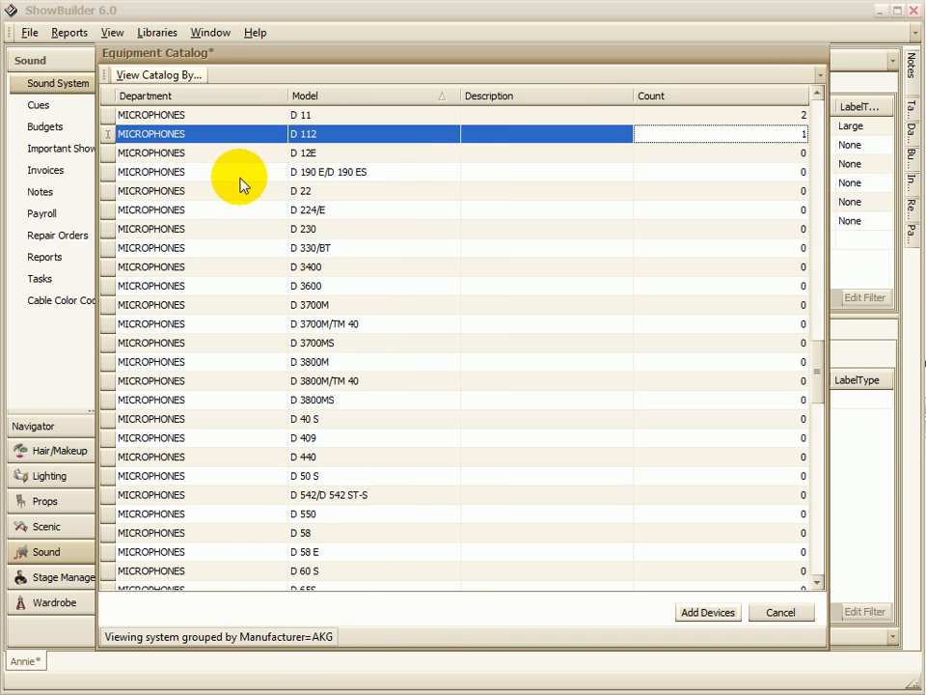
# Step: Show the catalog models made by ASHLY, and set the count of the 224GS to 2
pyautogui.click(159, 75)
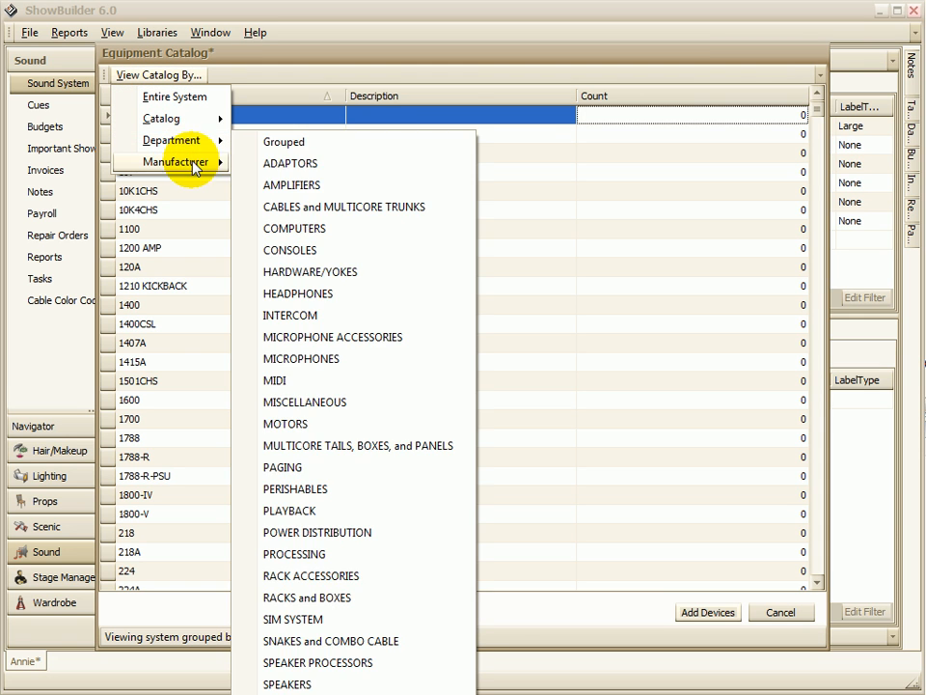
pyautogui.moveTo(228, 163)
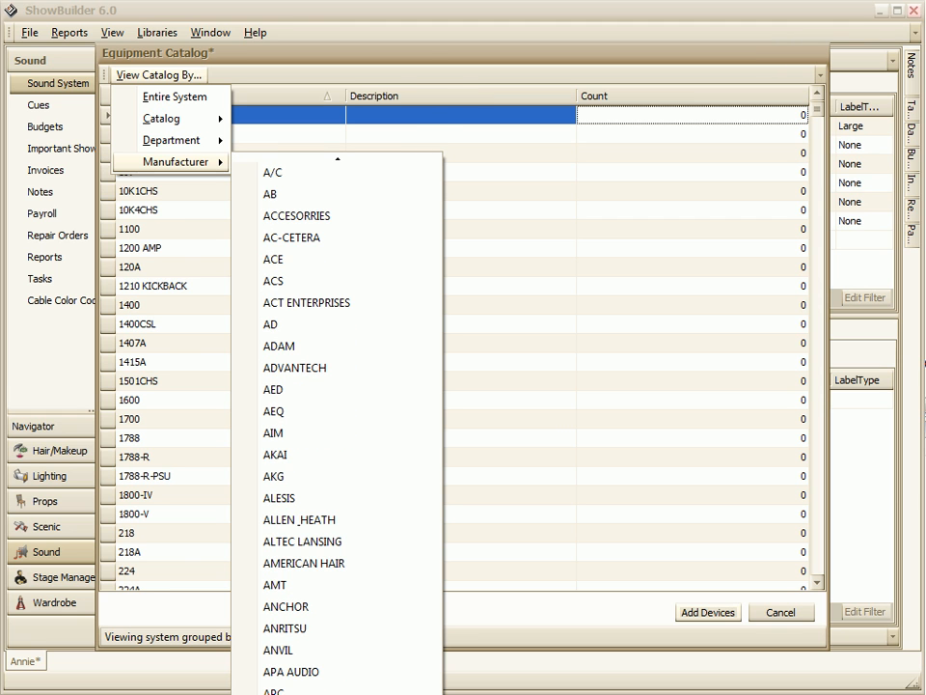
pyautogui.click(279, 693)
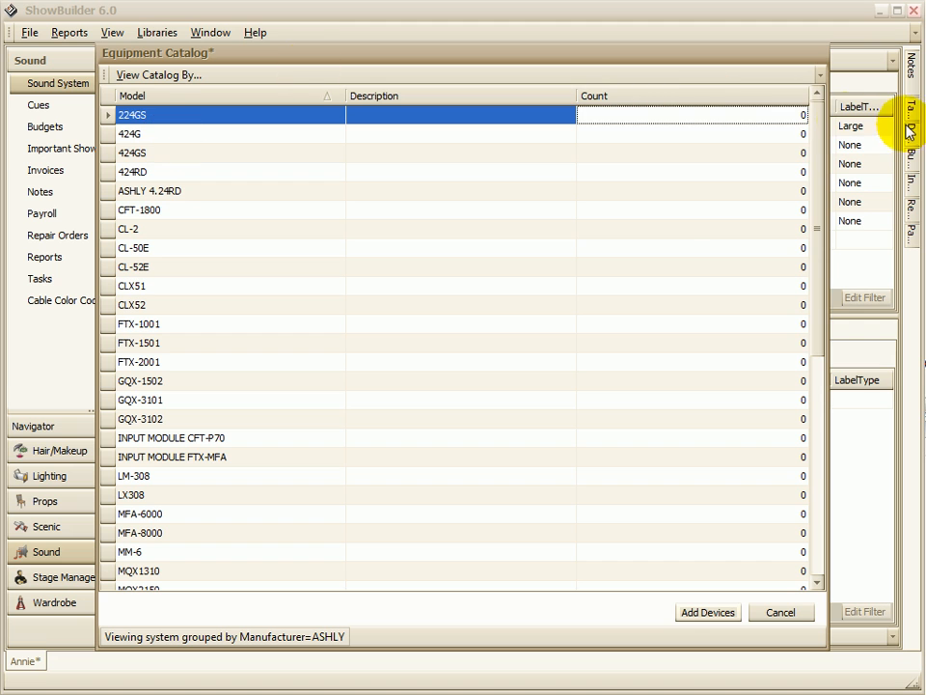
pyautogui.click(796, 114)
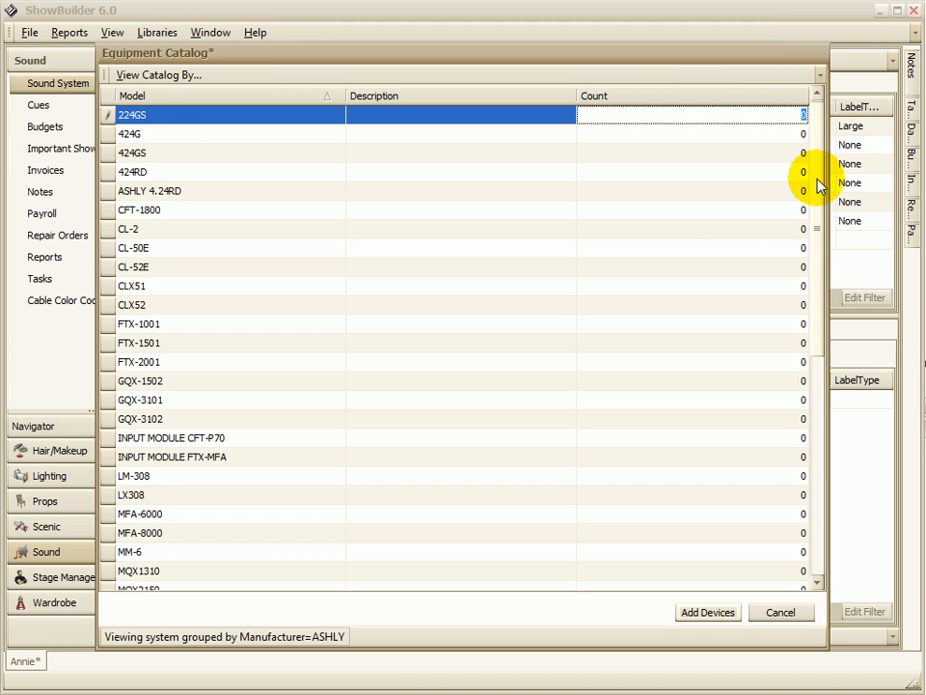
pyautogui.write('2')
pyautogui.click(762, 152)
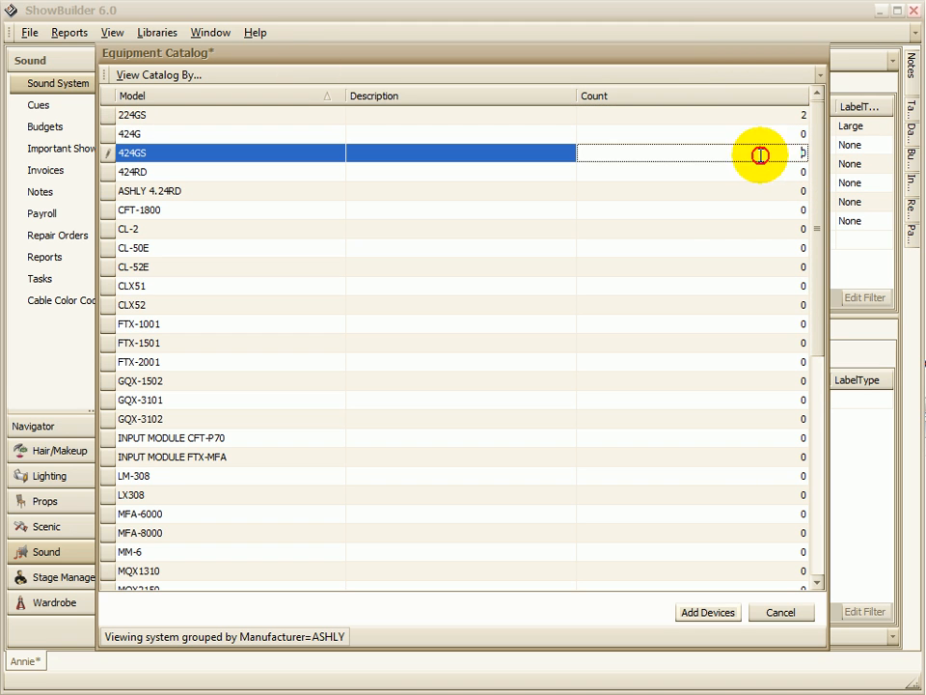
# Step: Add the counted catalog devices to the sound system, and review the new entries in the device list
pyautogui.click(709, 617)
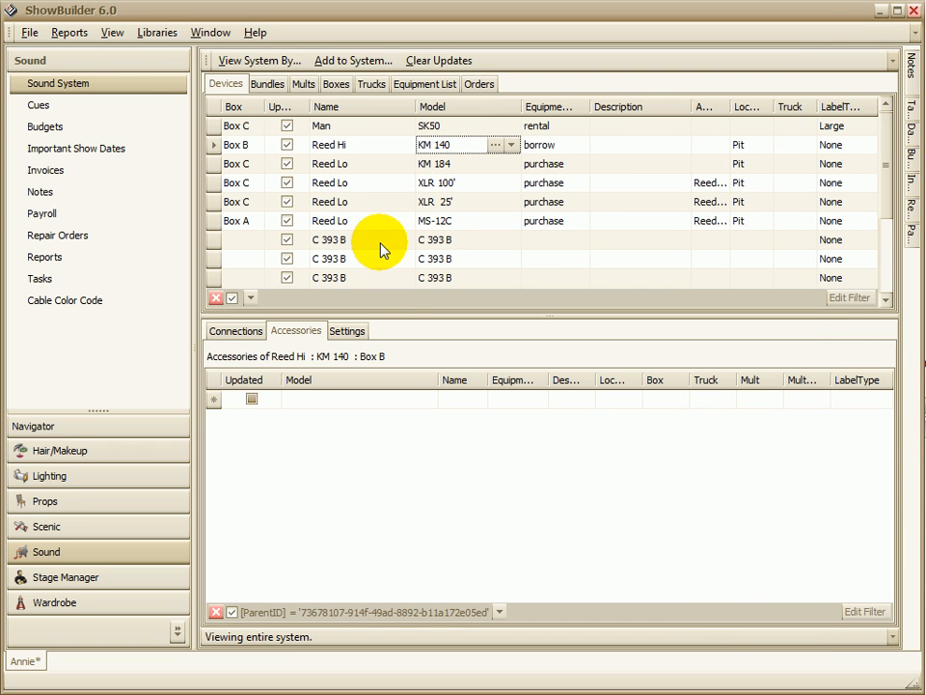
pyautogui.click(375, 238)
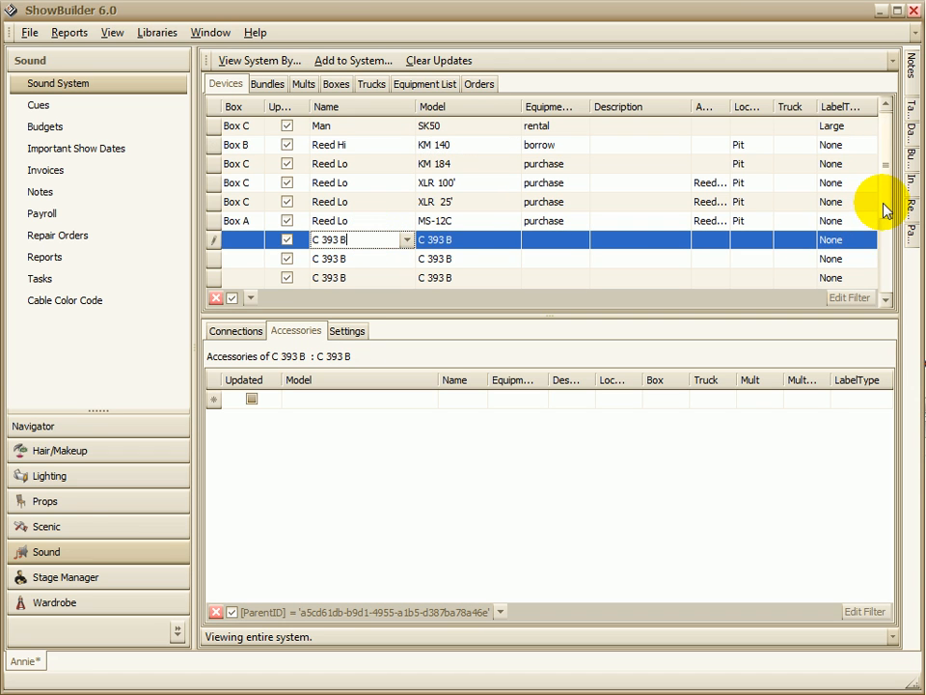
pyautogui.moveTo(890, 215); pyautogui.dragTo(893, 255)
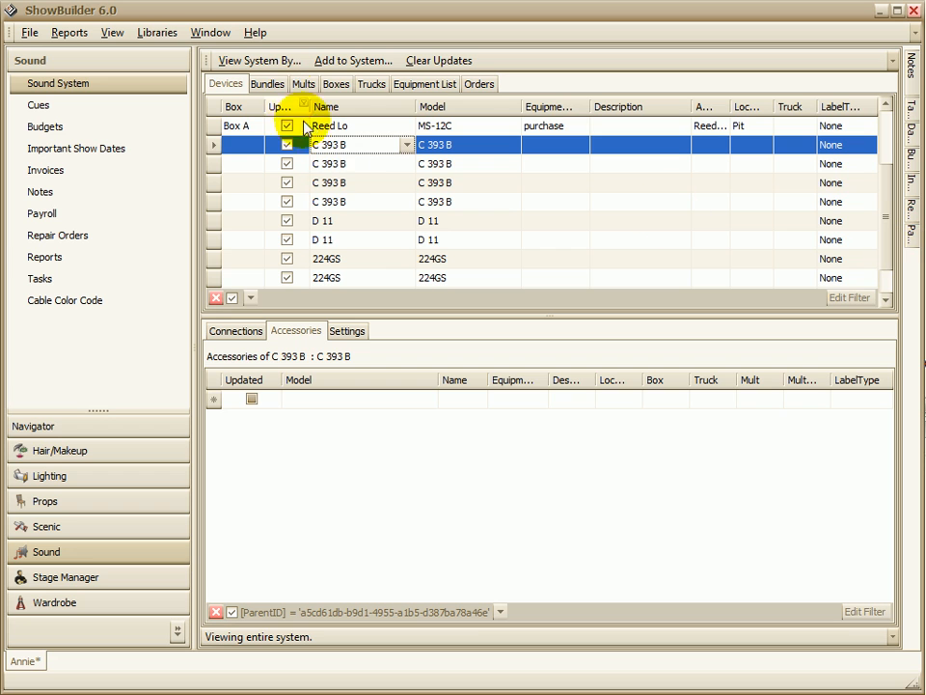